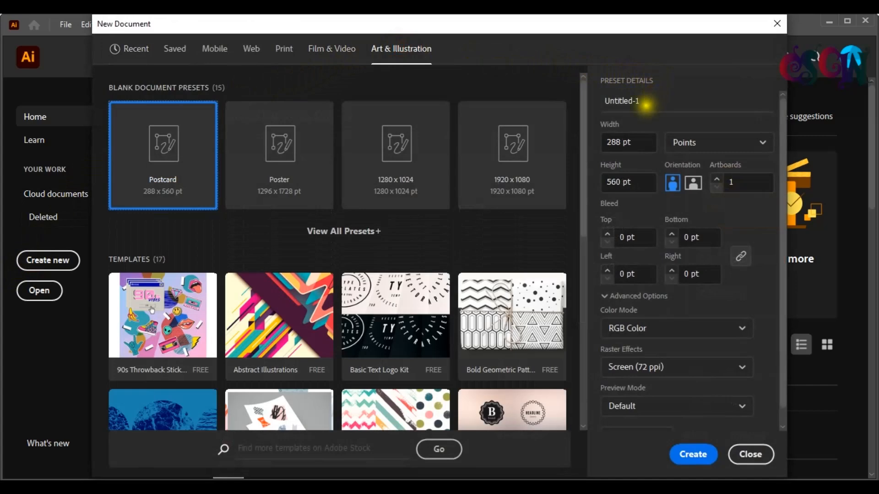
Step: Create a new document named Mandala with a width and height of 1000 pt
text(andala)
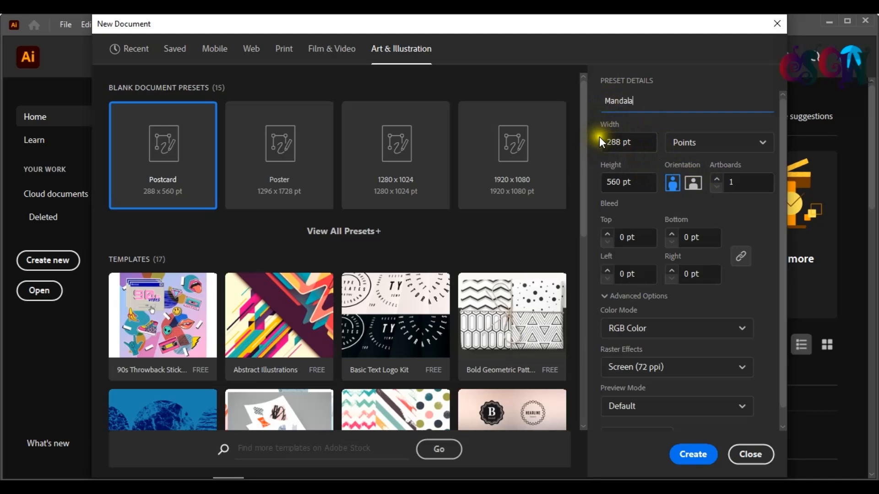
drag(631, 143, 595, 148)
text(1000)
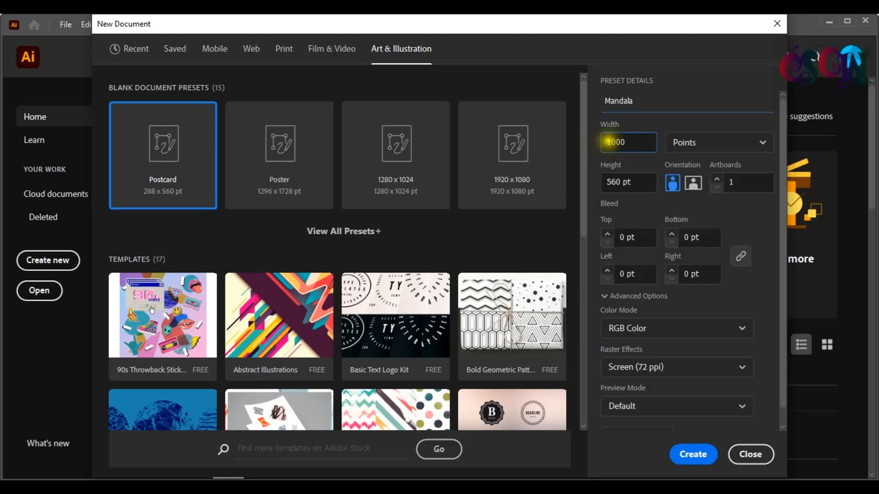
key(Tab)
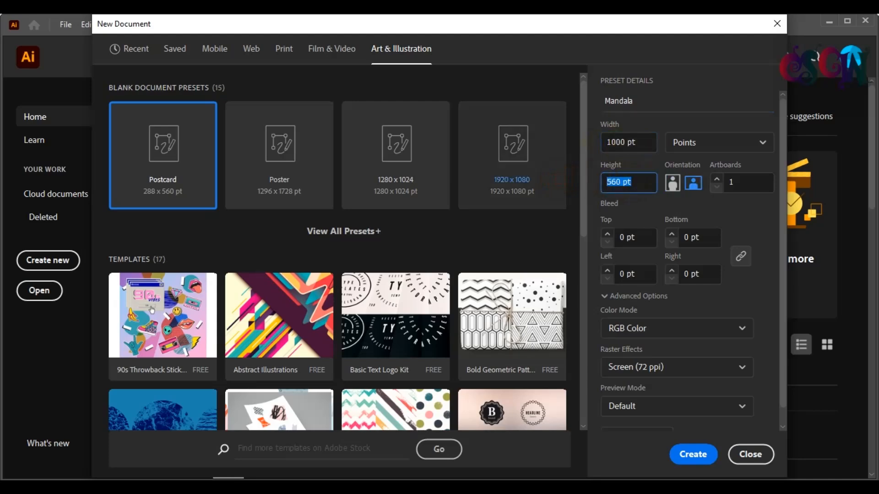
text(1000)
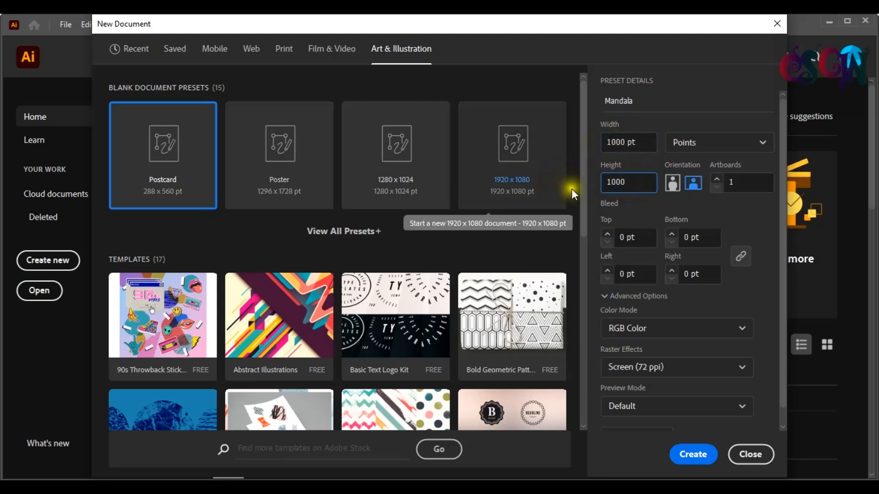
click(708, 451)
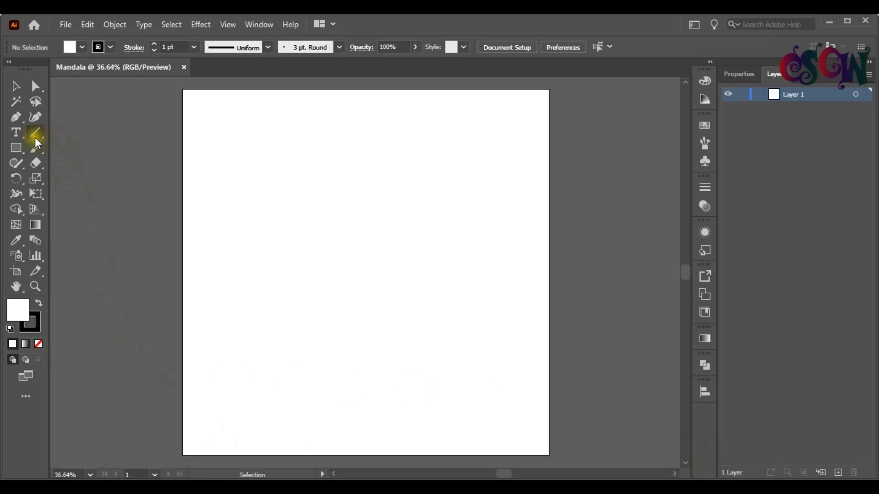
Step: Draw a vertical line down the artboard with the Line Segment tool and center it horizontally on the artboard
click(35, 133)
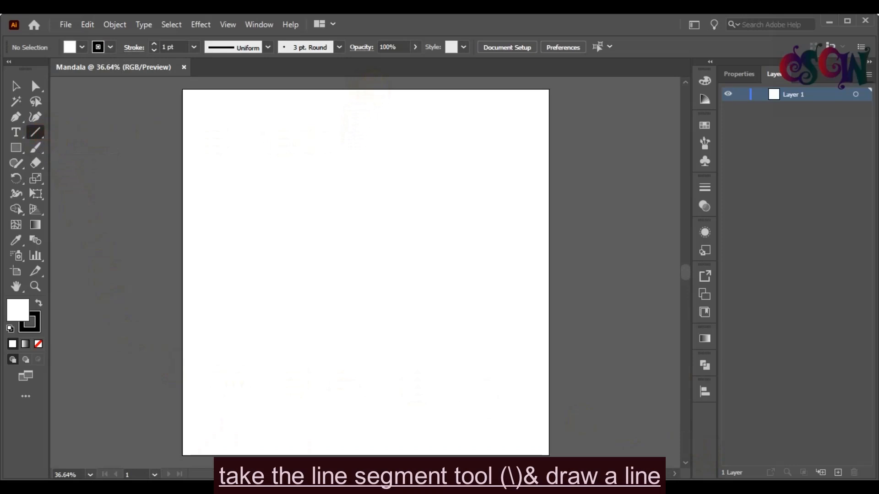
key(ctrl+minus)
mouse_move(371, 82)
mouse_down()
mouse_move(330, 462)
mouse_move(361, 324)
mouse_move(357, 347)
mouse_up()
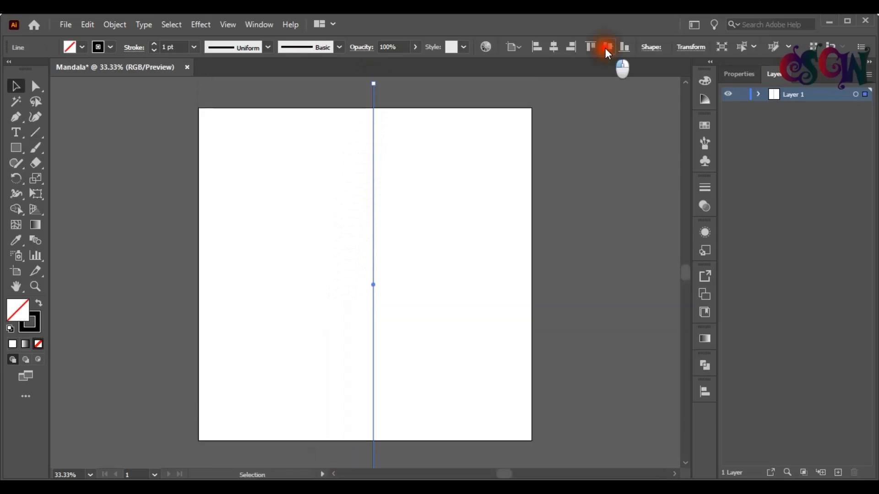
click(554, 47)
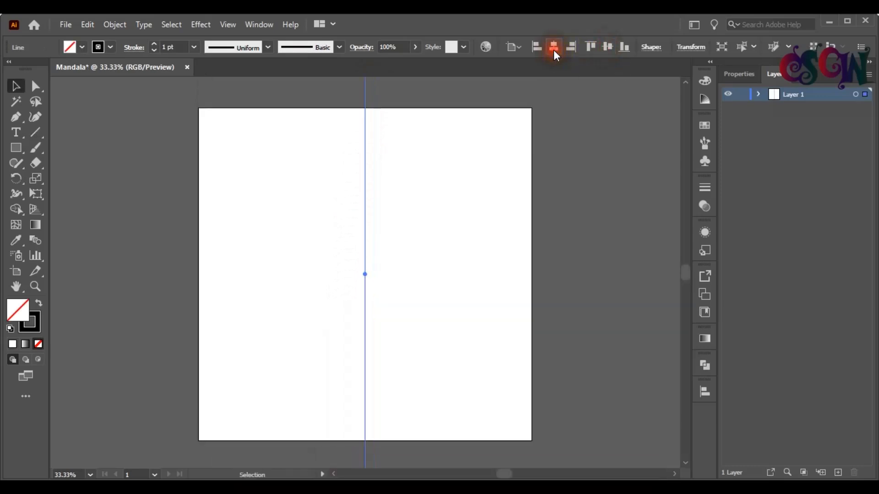
click(591, 144)
drag(407, 167, 361, 153)
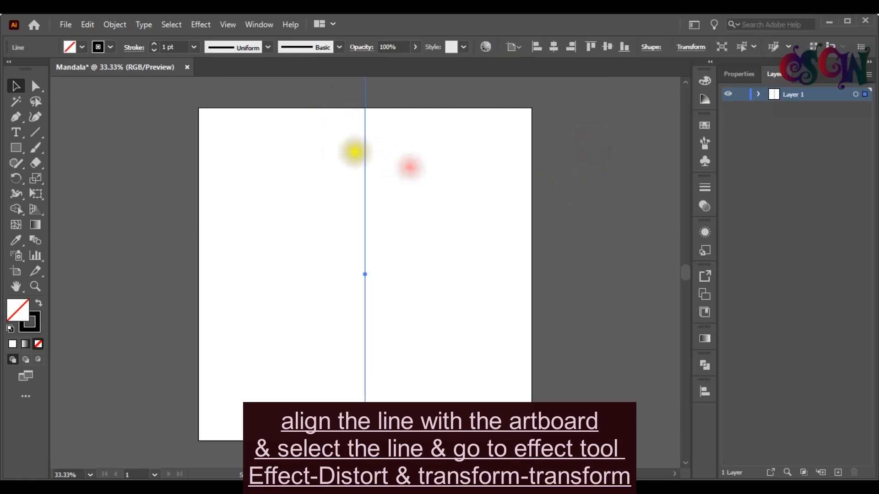
Step: Apply a Distort & Transform Transform effect to the line and set the copies to 11
click(193, 26)
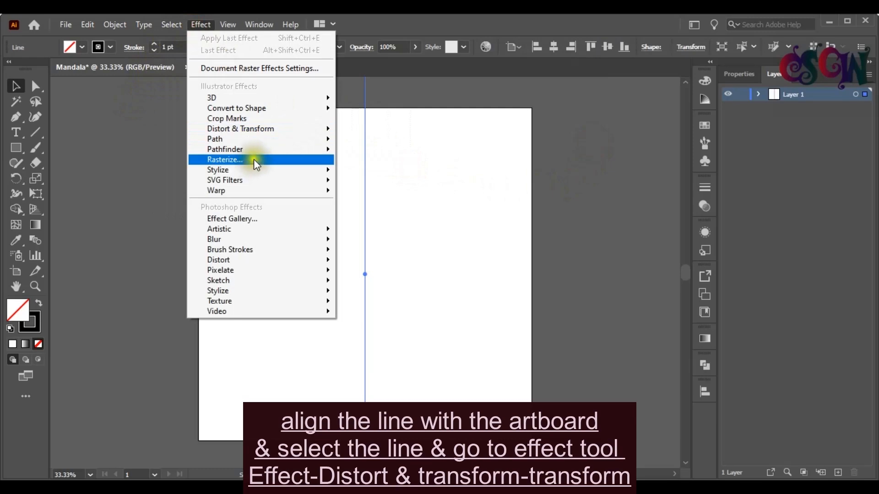
mouse_move(258, 128)
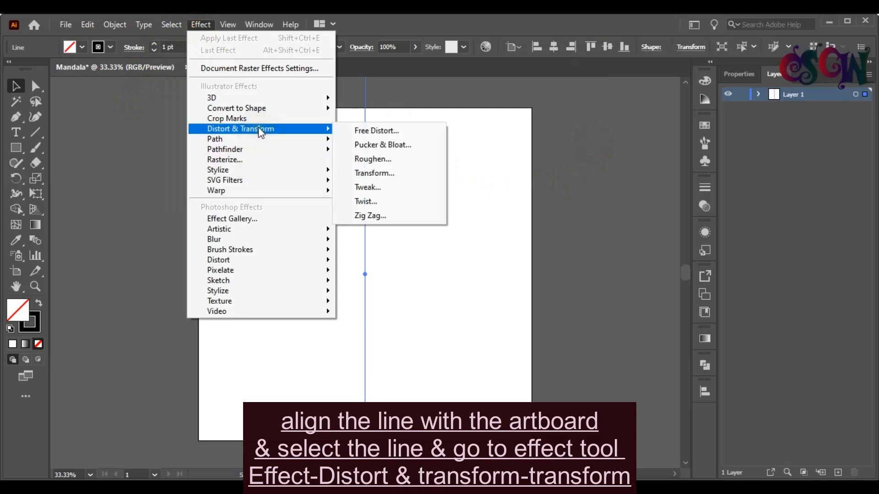
click(392, 174)
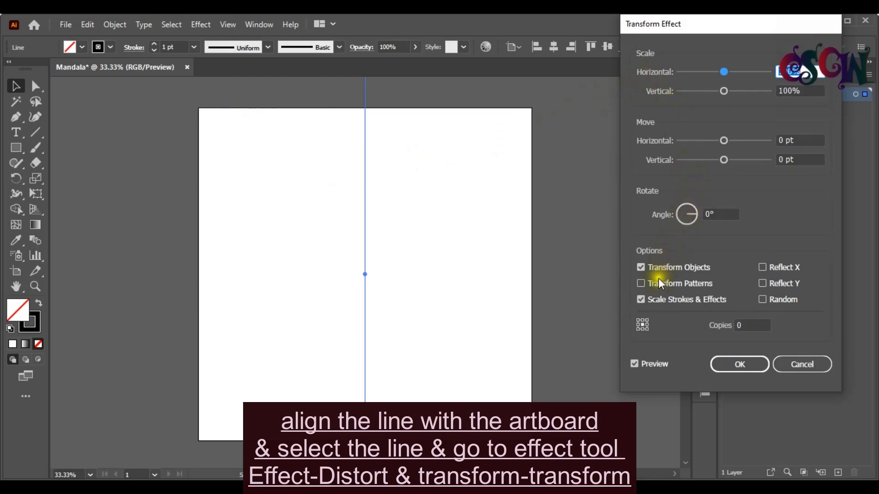
click(737, 326)
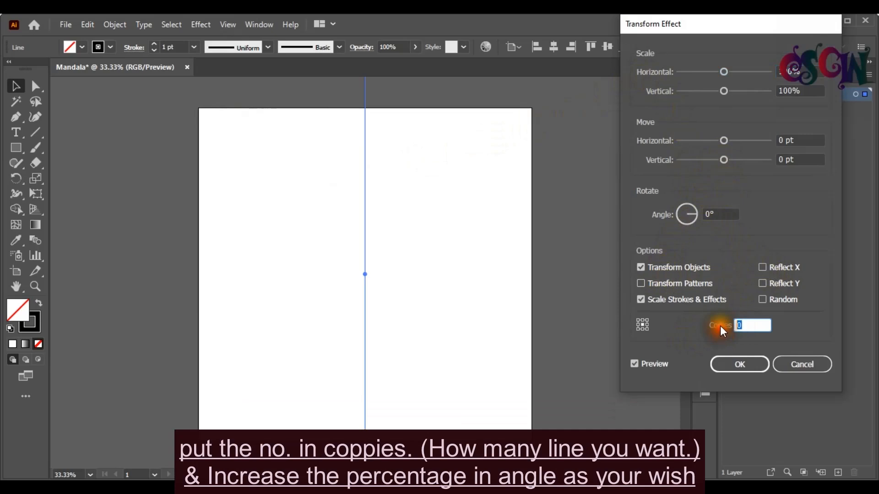
text(11)
Step: Set the Transform effect's rotation angle to 15° and confirm the effect
click(707, 215)
key(Up)
key(Up)
key(Up)
key(Up)
key(Up)
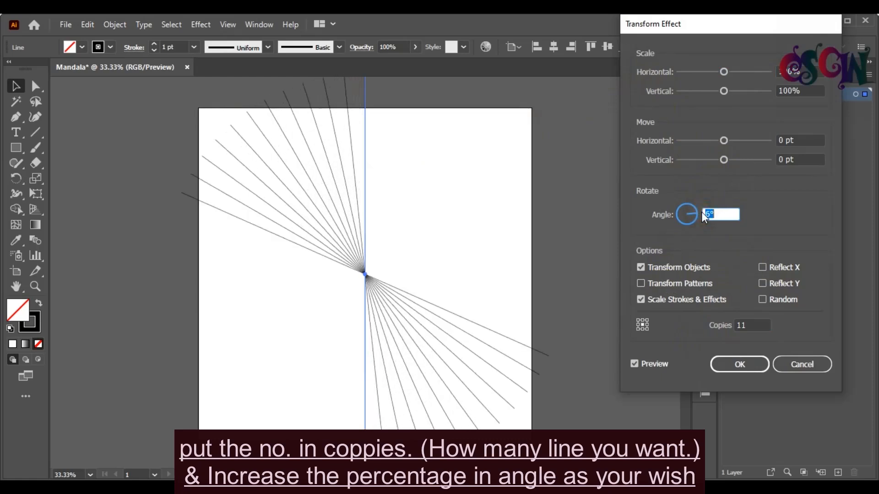
key(Up)
key(Up)
key(Up)
key(Up)
key(Up)
key(Up)
key(Up)
key(Up)
key(Up)
key(Up)
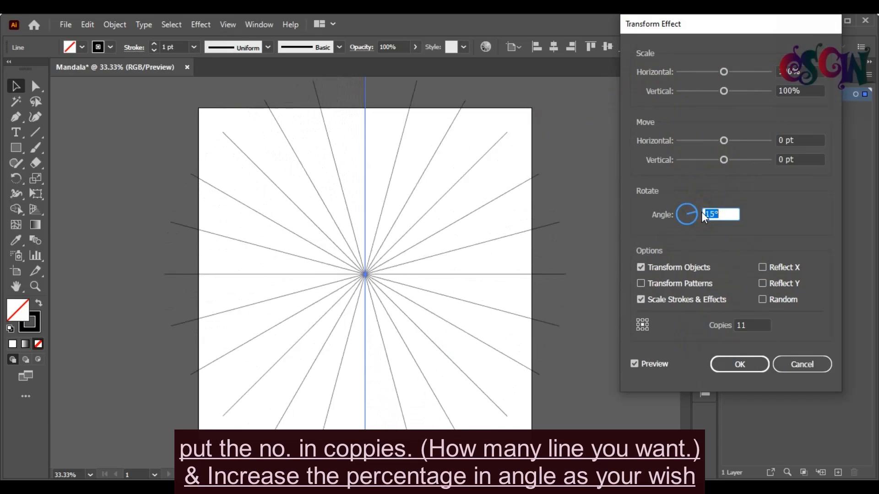
click(737, 372)
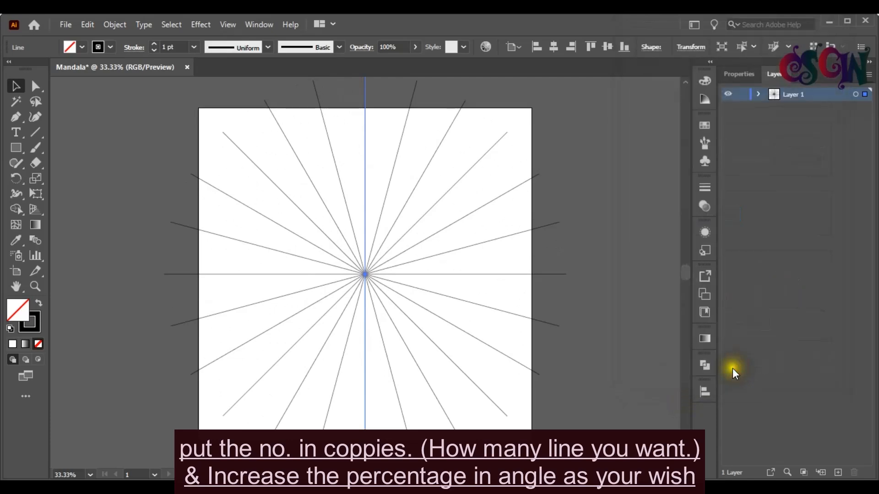
Step: Deselect the radial lines and add a new layer
click(628, 343)
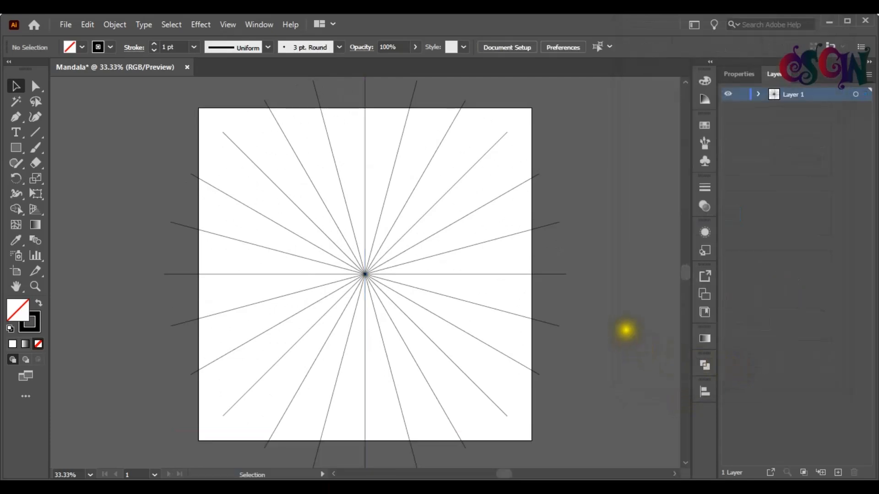
click(836, 473)
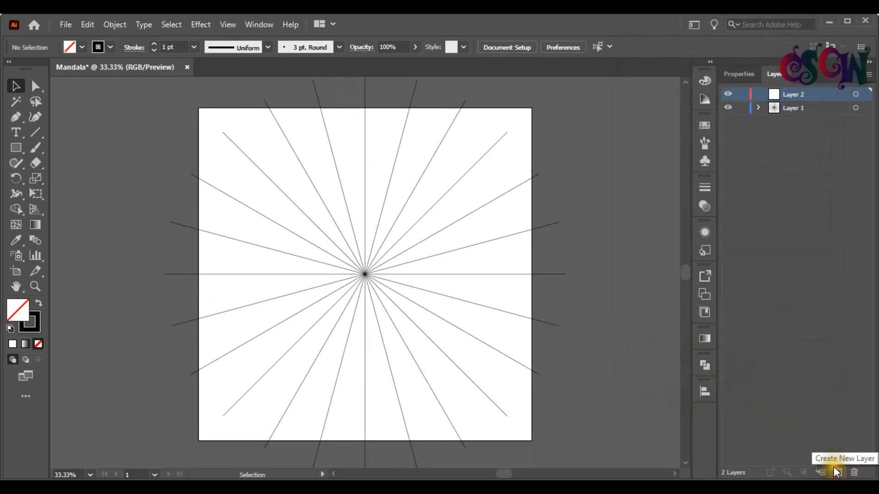
Step: On the new layer, draw one vertical and one horizontal line across the artboard
click(35, 132)
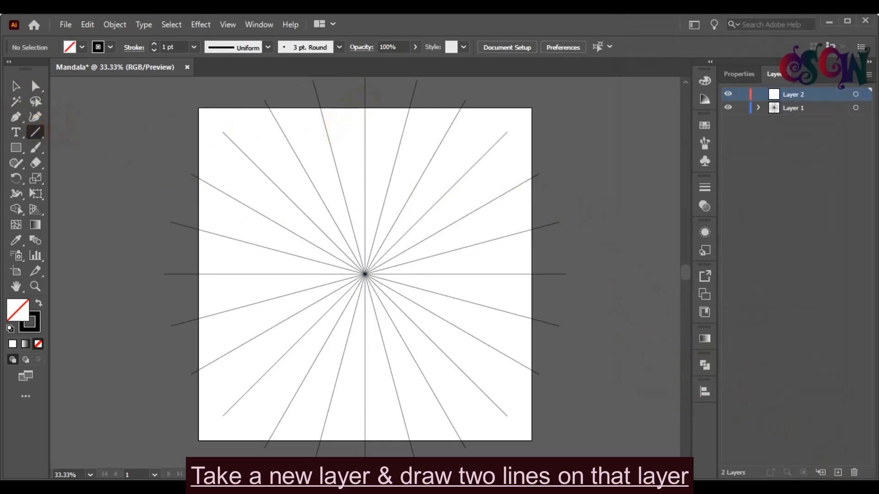
drag(364, 108, 366, 441)
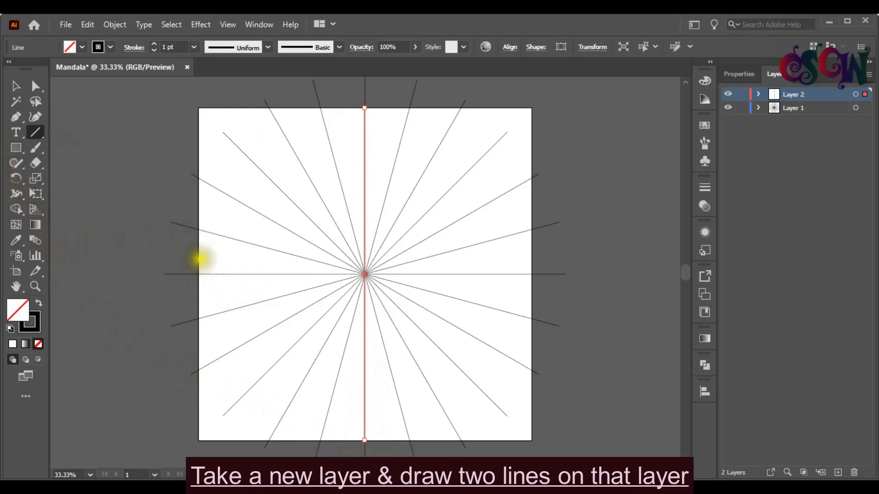
drag(199, 259, 533, 270)
click(15, 86)
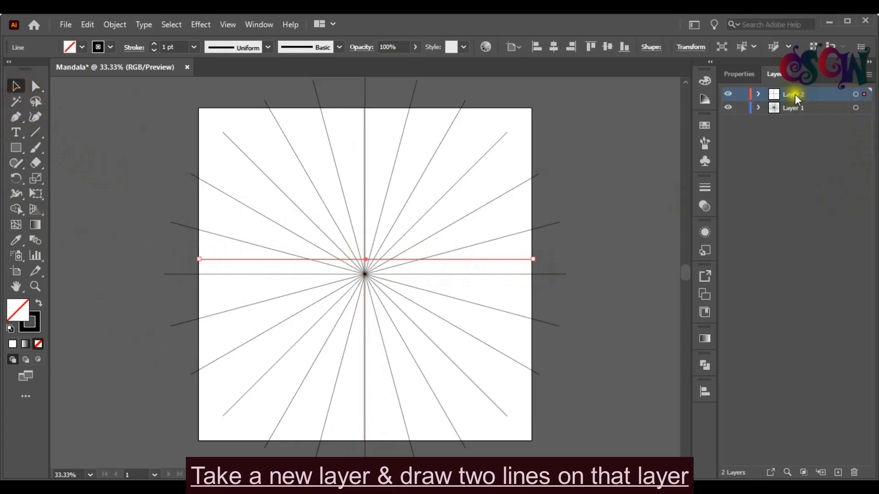
Step: Center the horizontal line vertically and the vertical line horizontally on the artboard
click(759, 95)
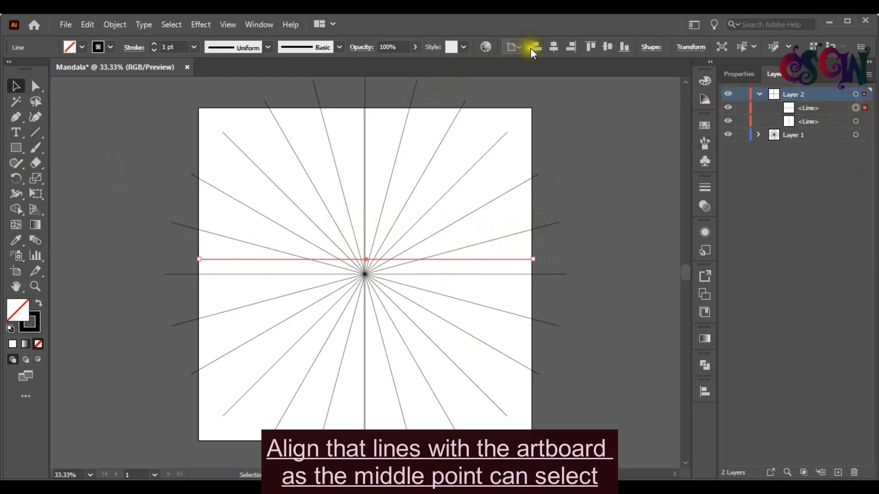
click(607, 47)
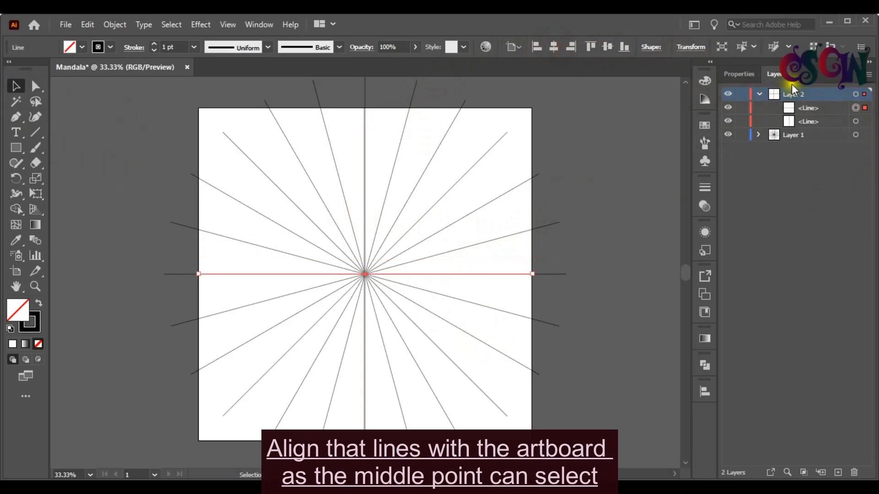
click(855, 121)
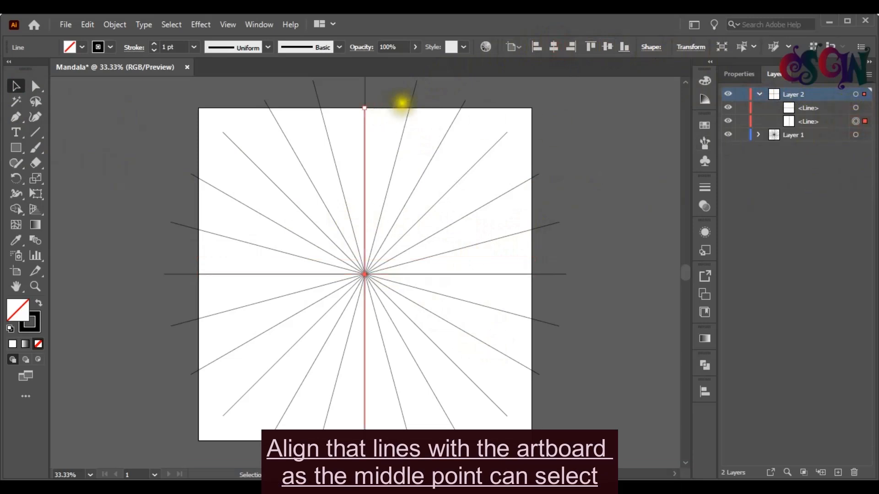
click(556, 49)
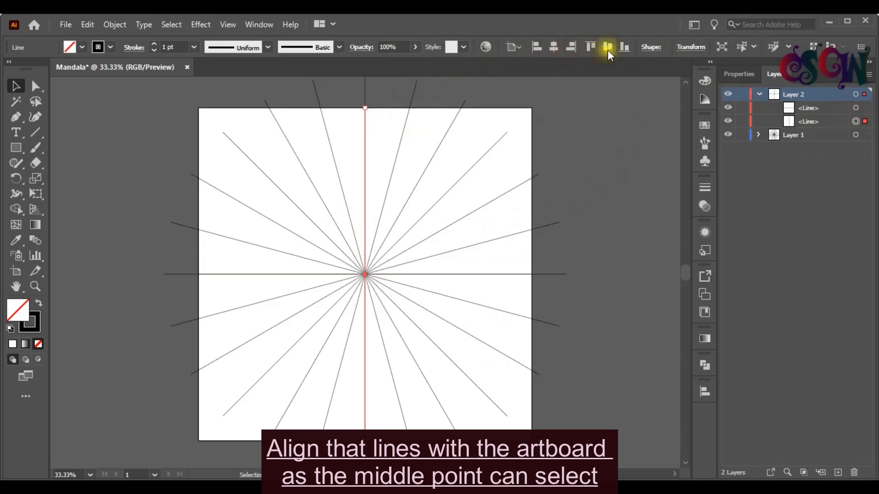
Step: Select both lines on Layer 2, align them to the vertical center, and deselect
click(855, 94)
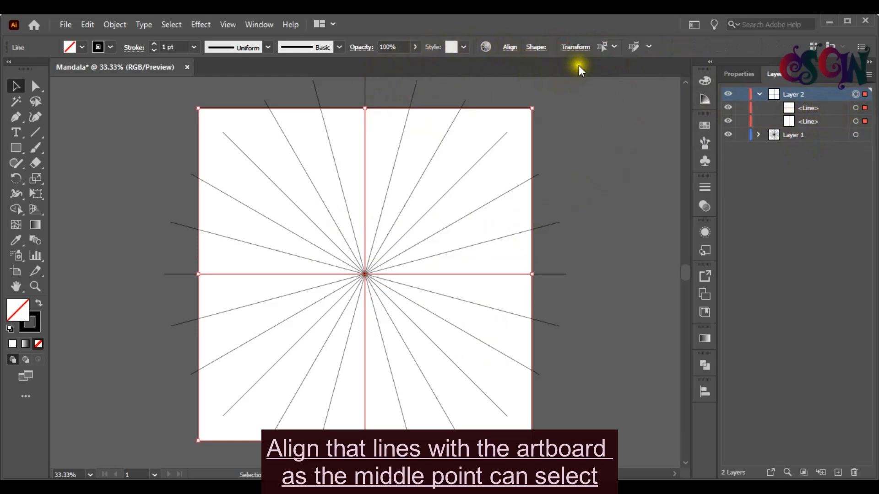
click(510, 47)
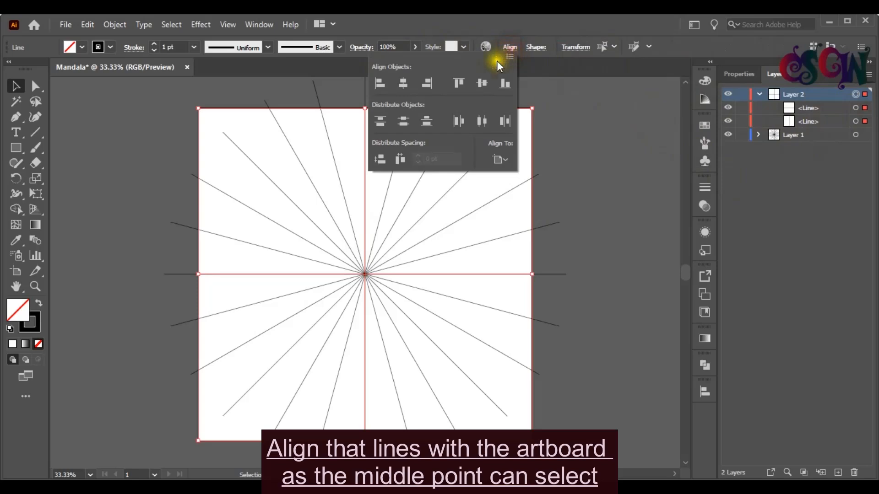
click(476, 84)
click(603, 131)
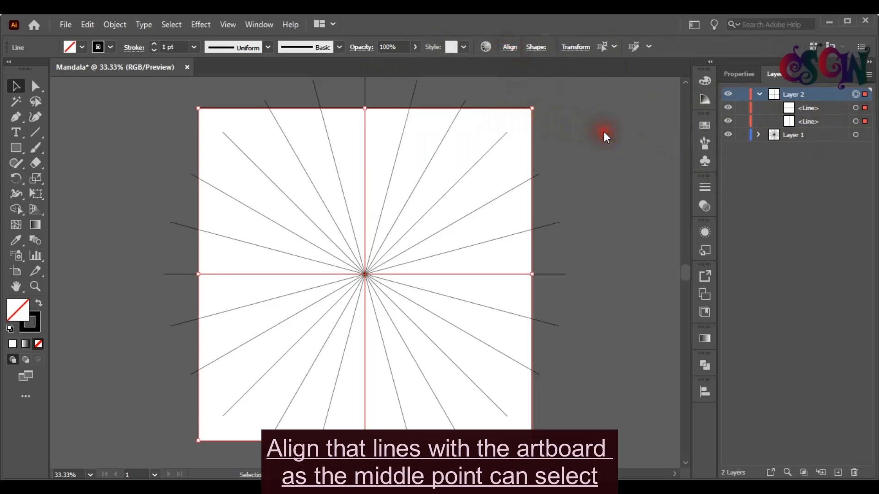
click(758, 94)
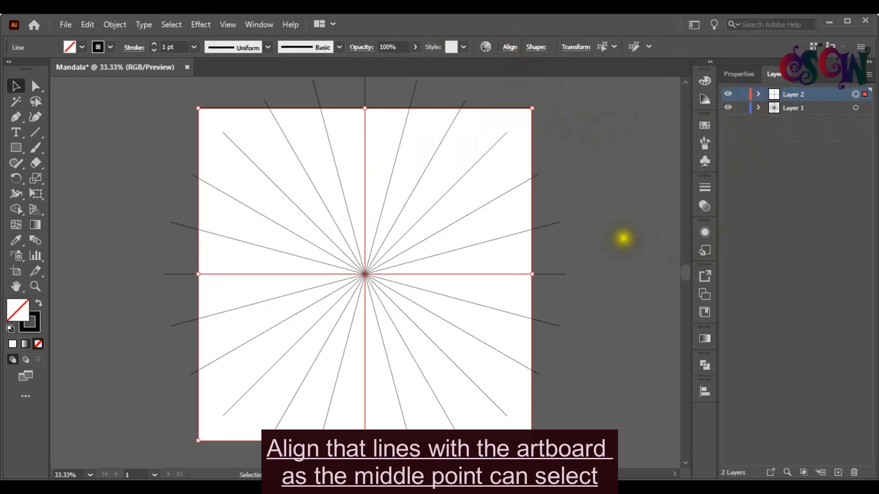
click(622, 235)
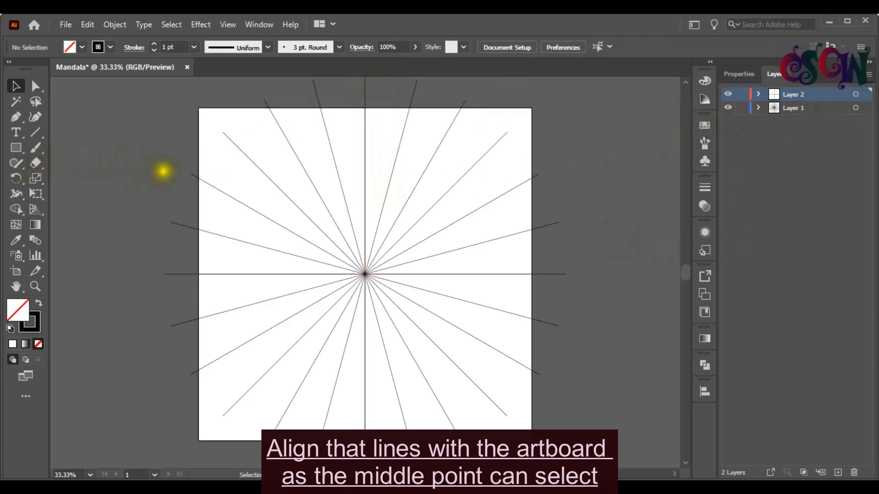
Step: Open the Paintbrush tool options and confirm the fidelity set to Smooth
double_click(36, 146)
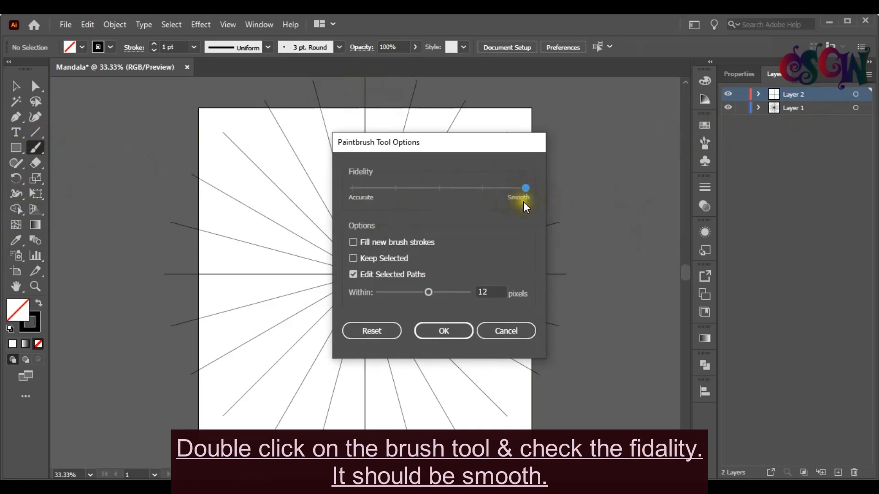
click(432, 331)
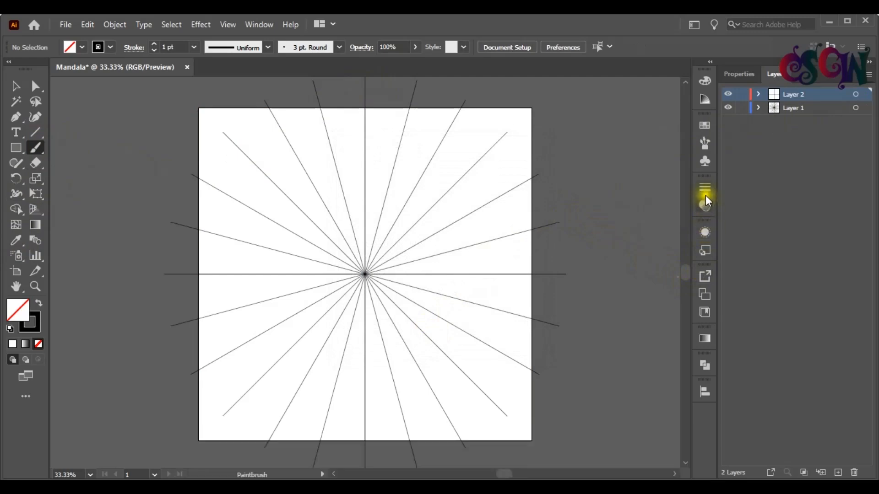
Step: Open the Brushes panel and browse the brush libraries menu
click(705, 143)
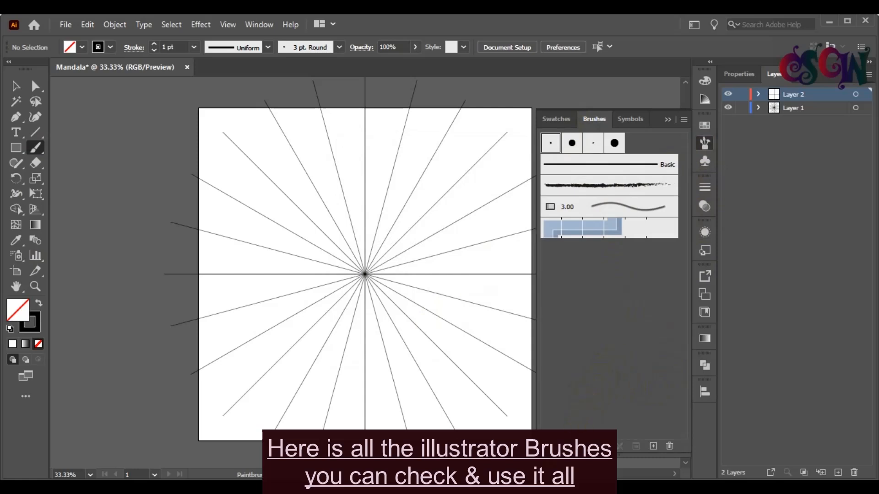
click(548, 447)
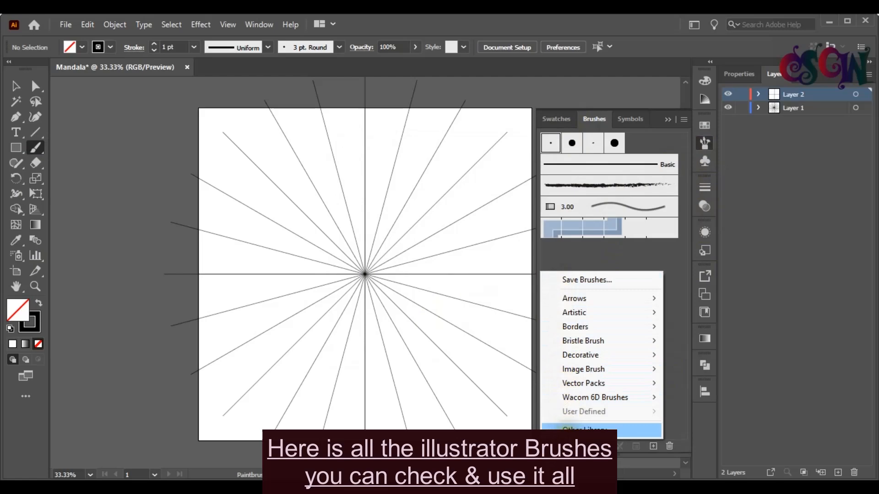
mouse_move(659, 298)
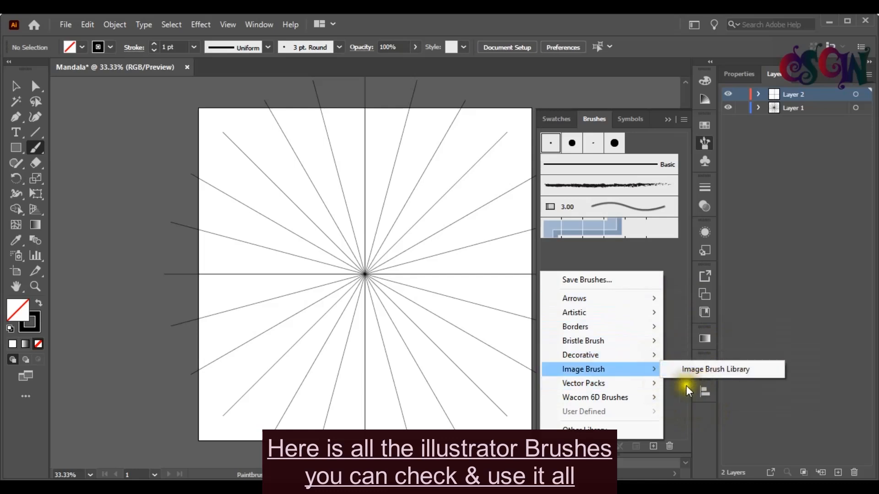
mouse_move(654, 384)
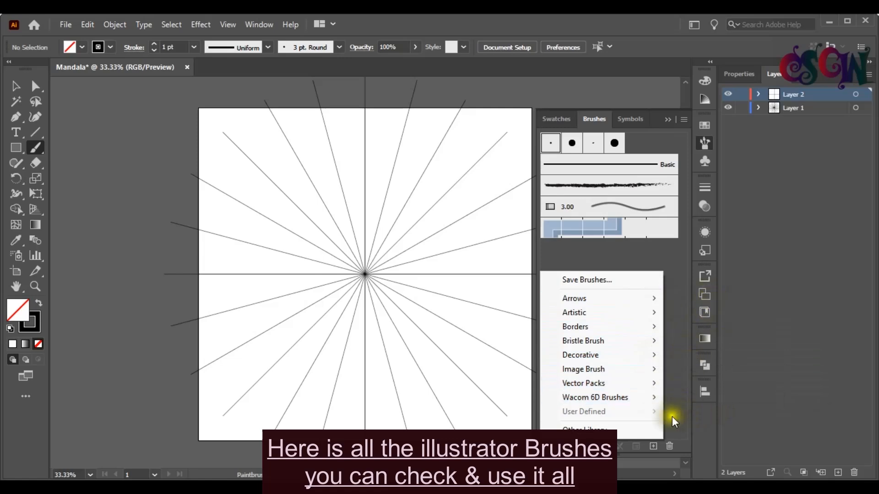
Step: Close the Brushes panel and paint a curved stroke along the vertical guide just above the centre
click(705, 143)
mouse_move(364, 188)
mouse_down()
mouse_move(374, 230)
mouse_move(364, 249)
mouse_up()
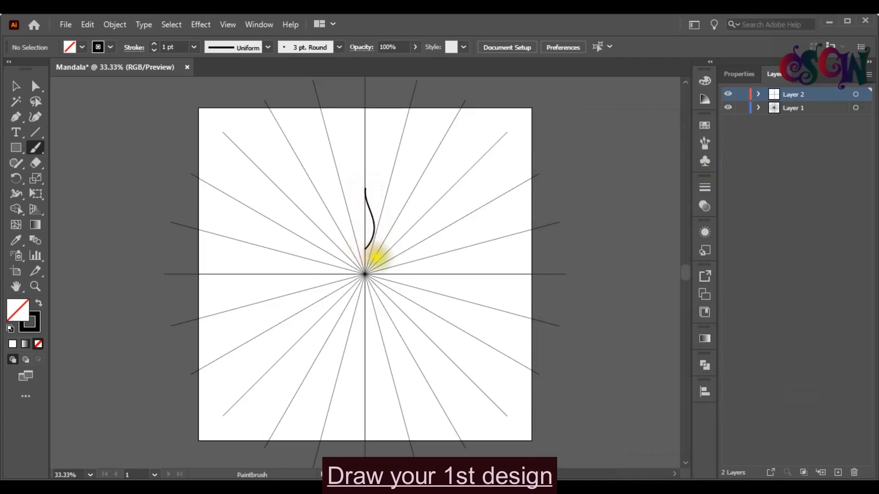
Step: Select everything on Layer 2 and apply a Transform effect with Reflect X and 1 copy
click(12, 89)
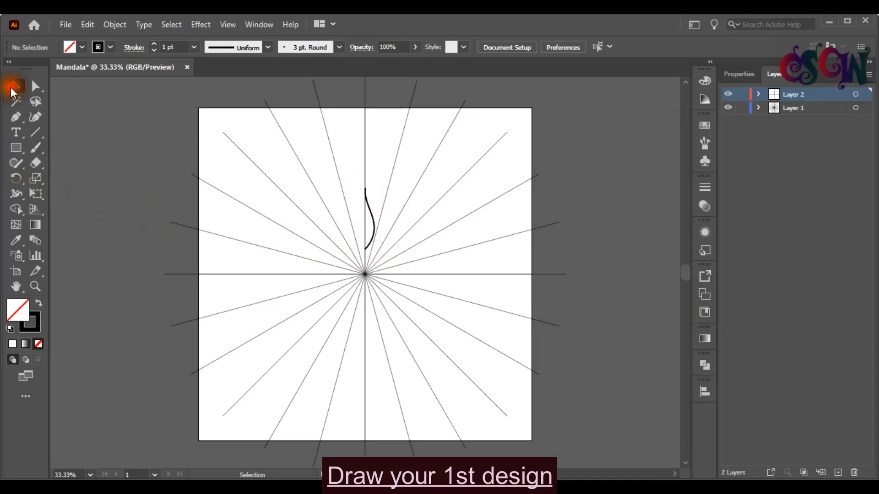
click(855, 94)
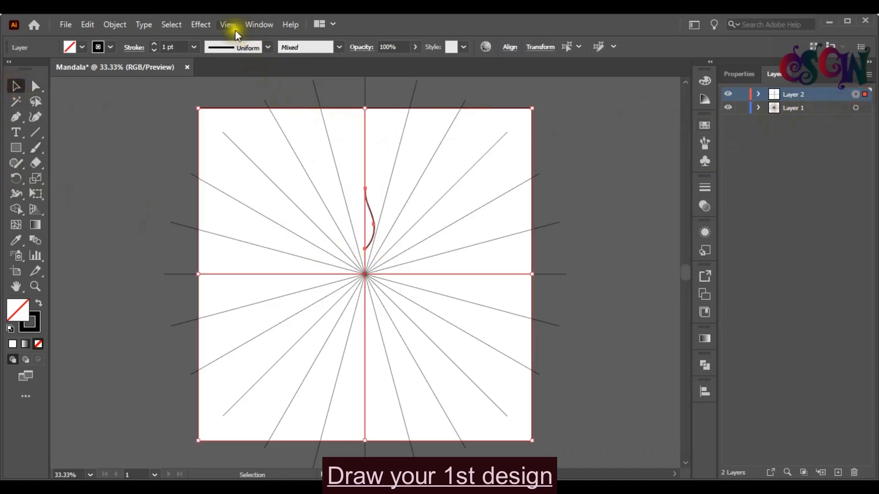
click(198, 27)
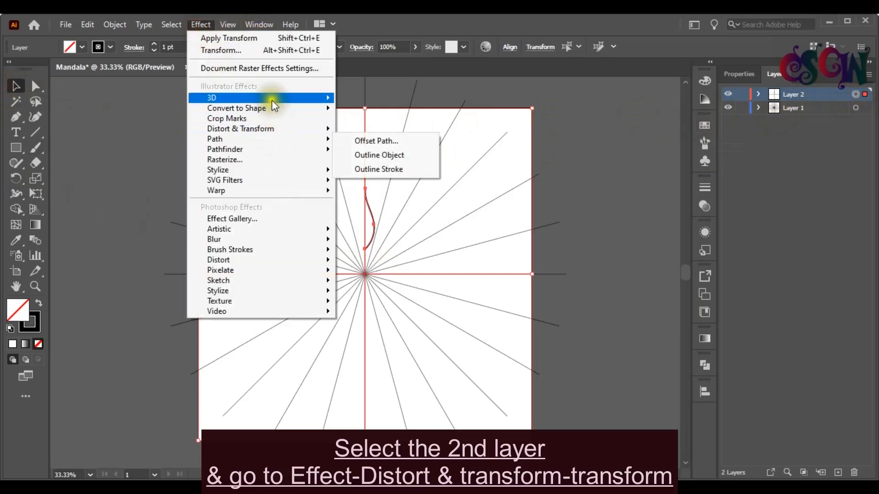
mouse_move(278, 132)
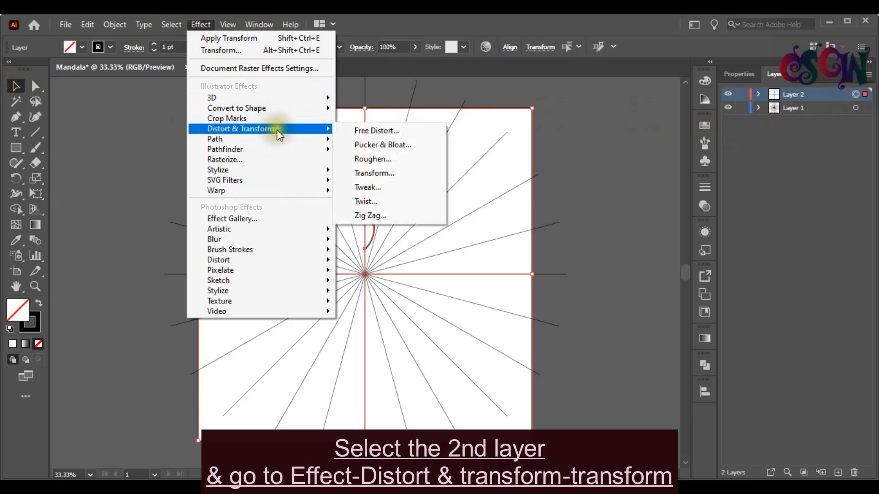
click(382, 173)
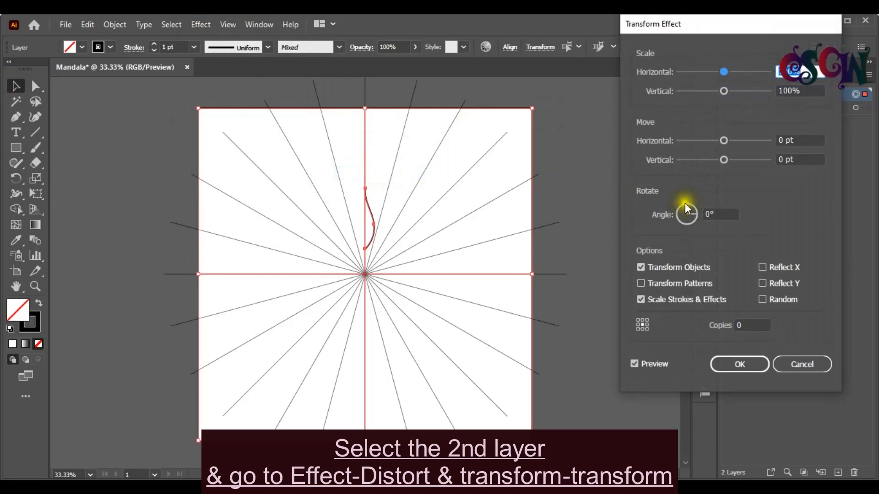
click(763, 268)
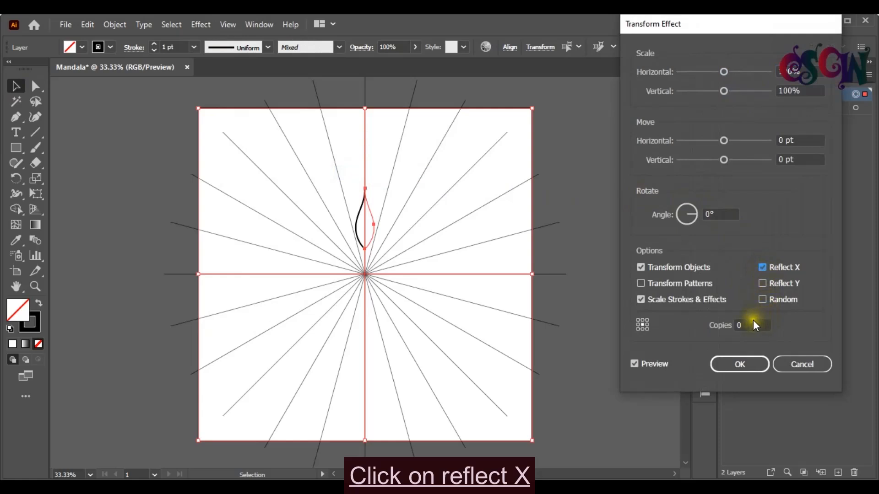
click(738, 325)
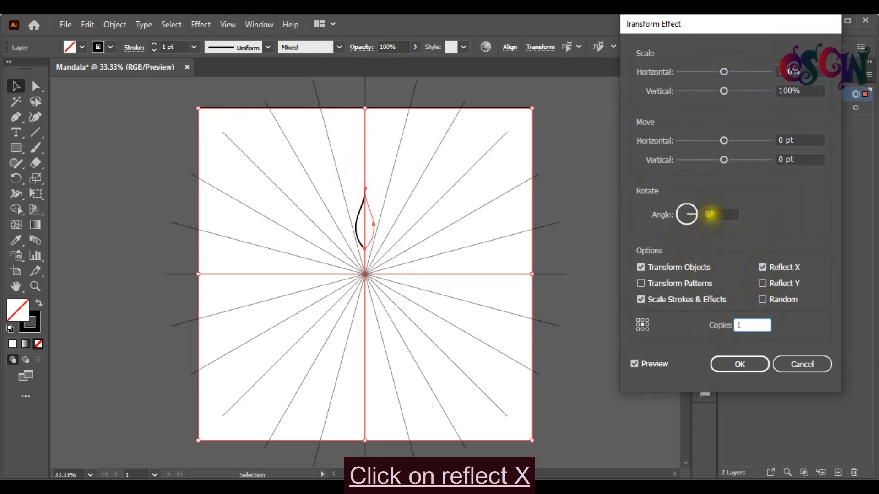
click(741, 368)
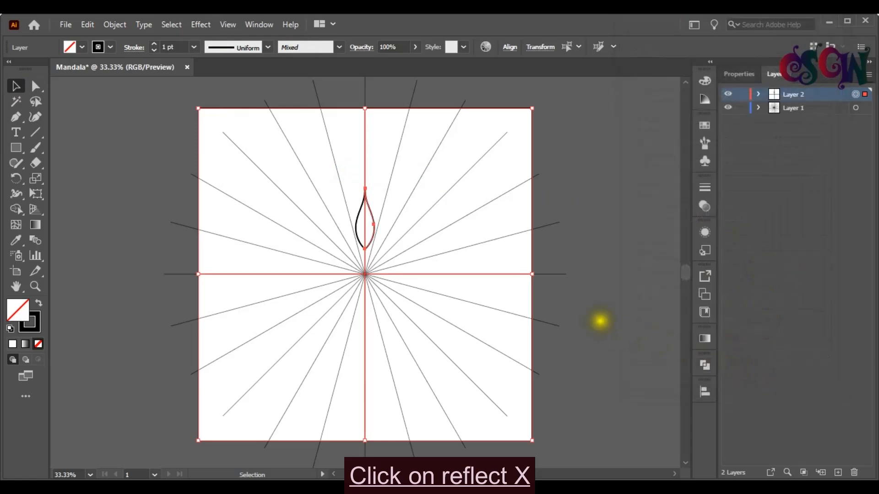
Step: Add a new Transform effect to Layer 2 and set its copies to 11
click(207, 28)
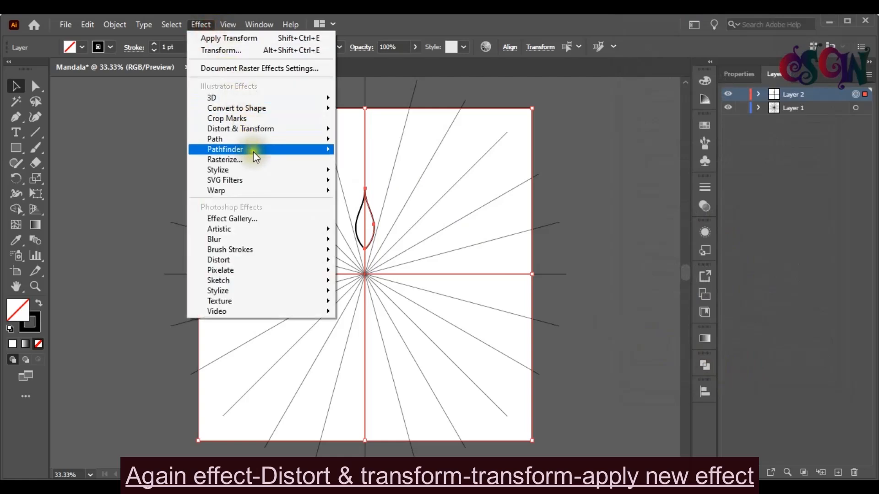
mouse_move(258, 127)
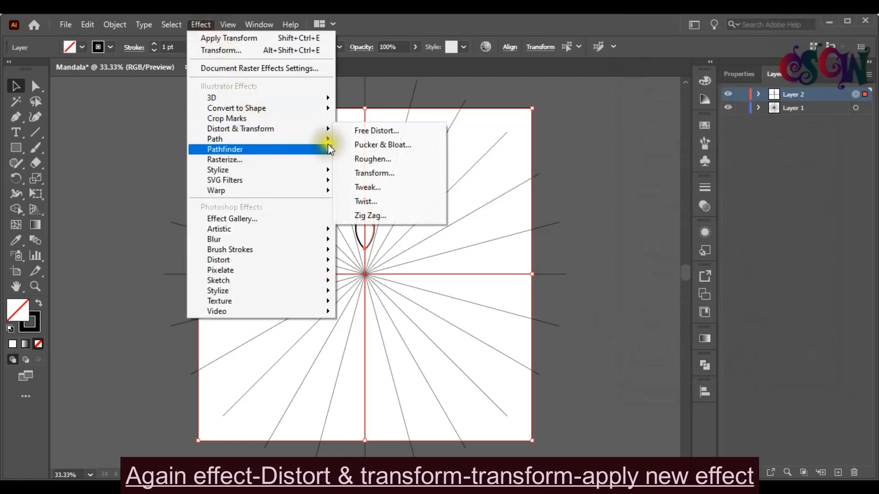
click(398, 173)
click(493, 278)
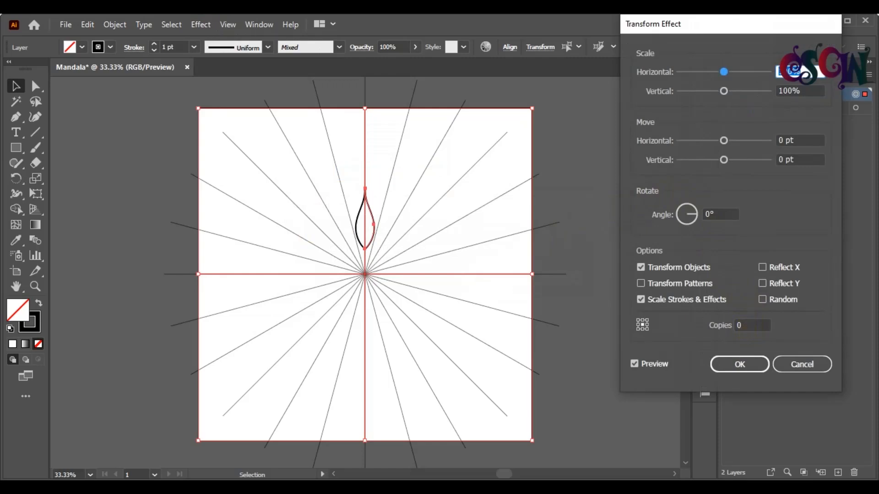
click(738, 325)
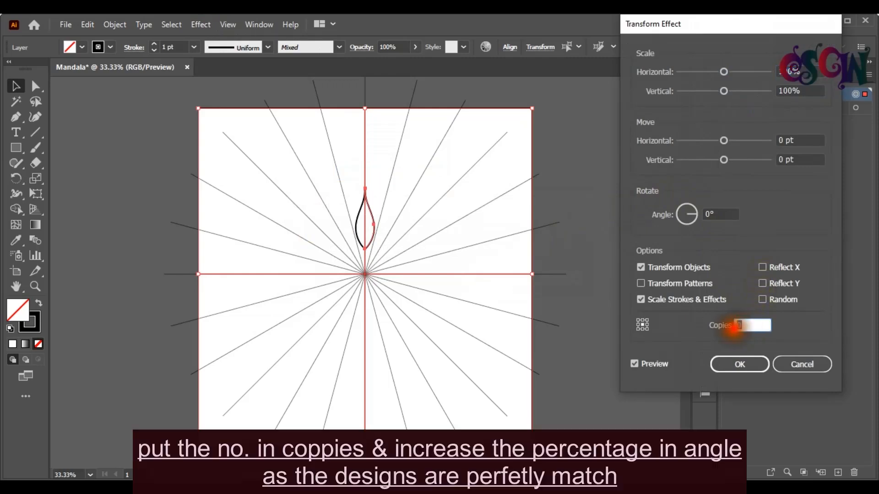
key(Up)
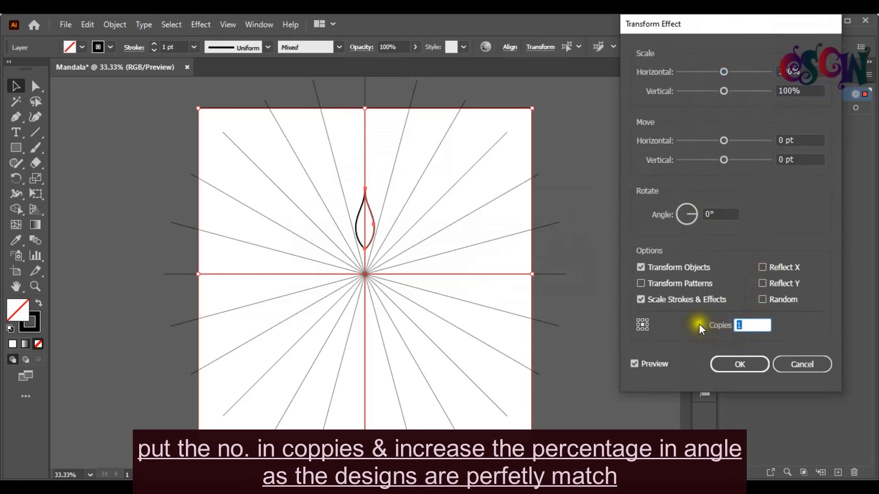
text(11)
Step: Set the Transform effect's rotation angle to 30° and apply it
click(709, 214)
drag(709, 214, 707, 214)
key(Up)
key(Up)
key(Up)
key(Up)
key(Up)
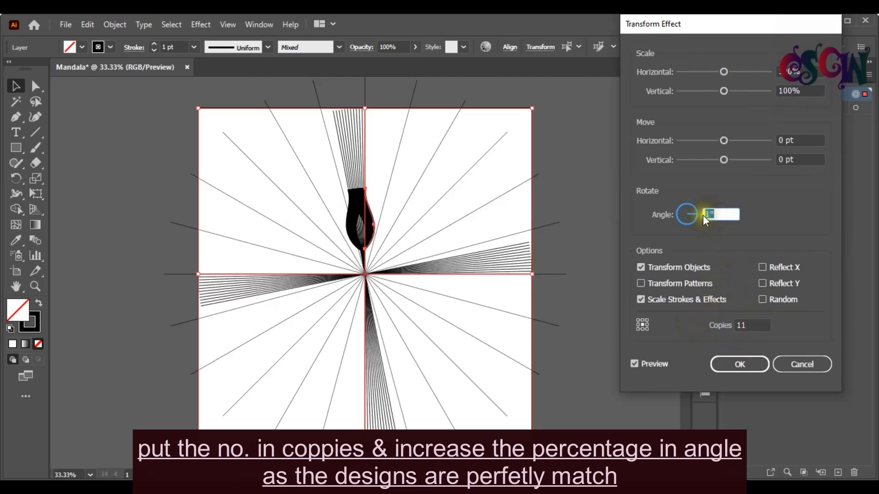
key(Up)
key(Up)
key(Up)
key(Up)
key(Up)
key(Up)
key(Up)
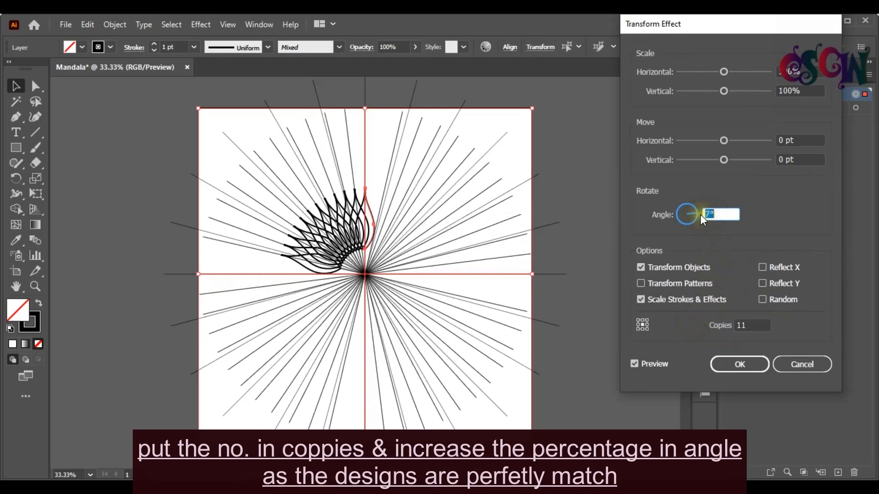
key(Up)
key(Up)
key(Up)
key(Up)
key(Up)
key(Up)
key(Up)
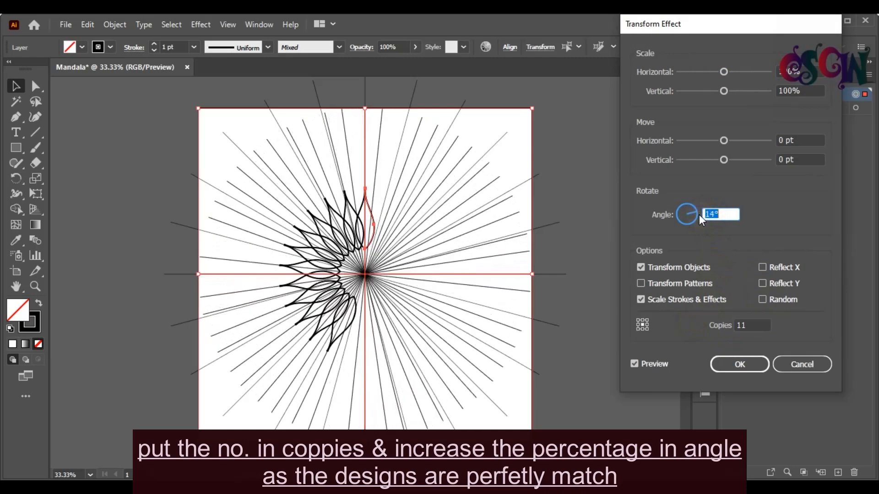
key(Up)
key(Up)
key(Up)
key(Up)
key(Up)
key(Up)
key(Up)
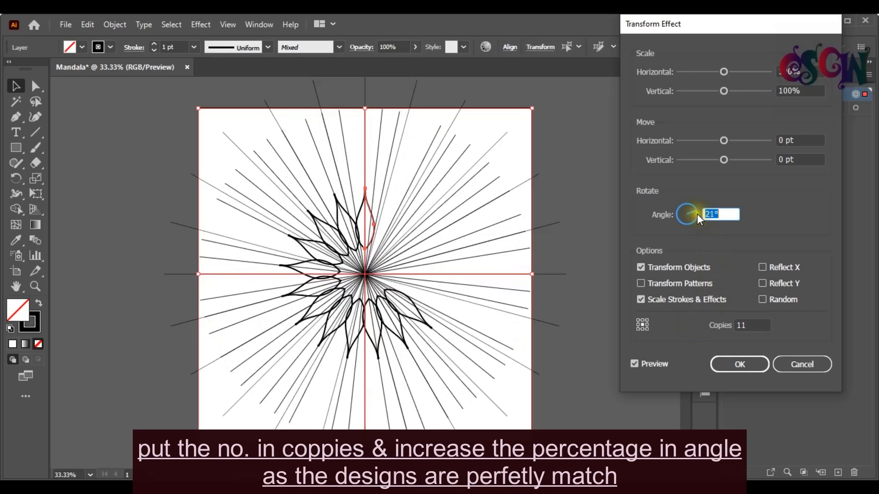
key(Up)
key(Up)
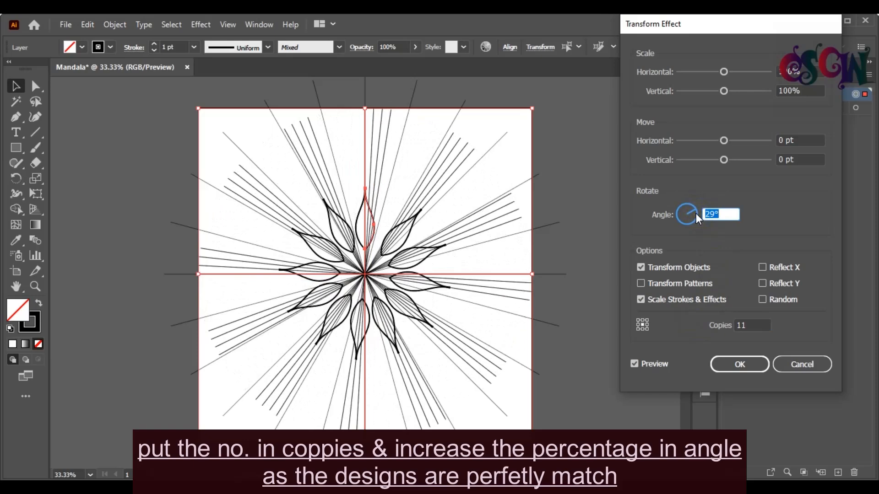
key(Up)
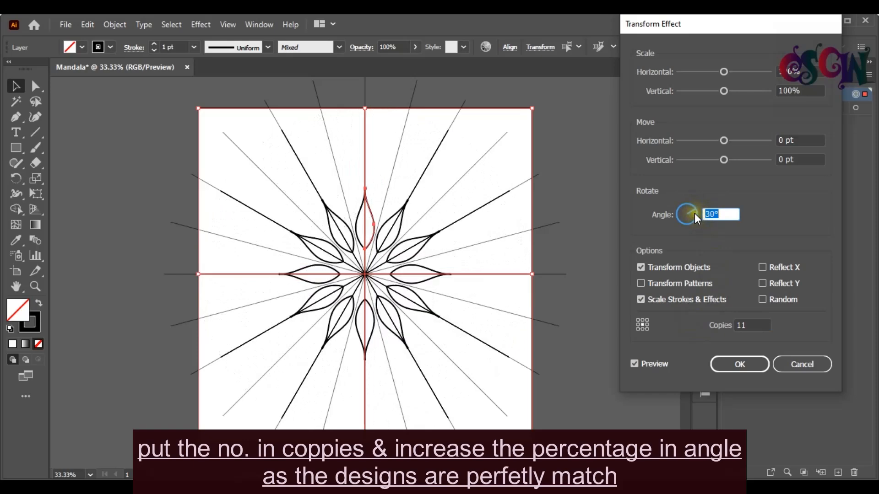
click(745, 364)
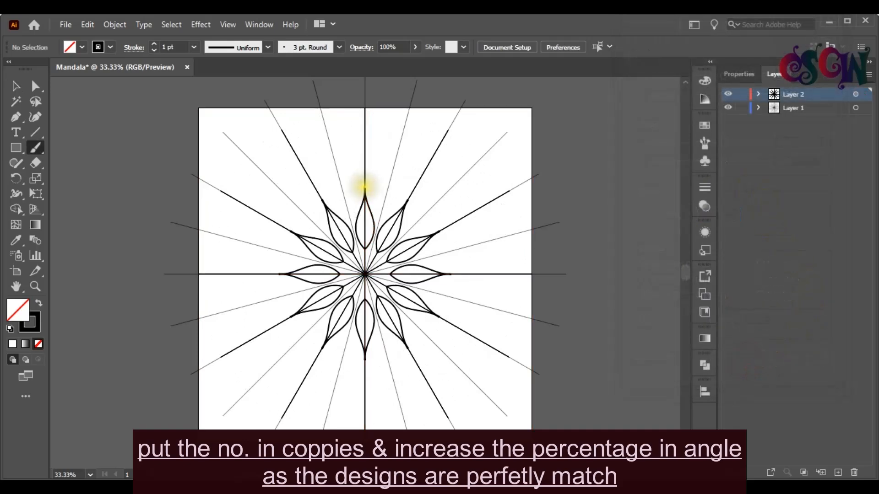
Step: Paint an arc between the top rays and a short stroke near the centre with the Paintbrush
drag(363, 183, 387, 197)
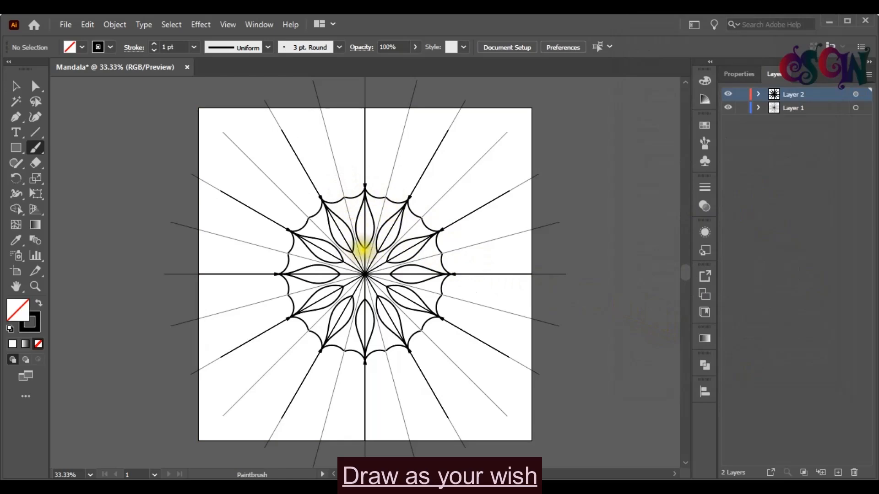
mouse_move(364, 247)
mouse_down()
mouse_move(377, 254)
mouse_move(366, 270)
mouse_up()
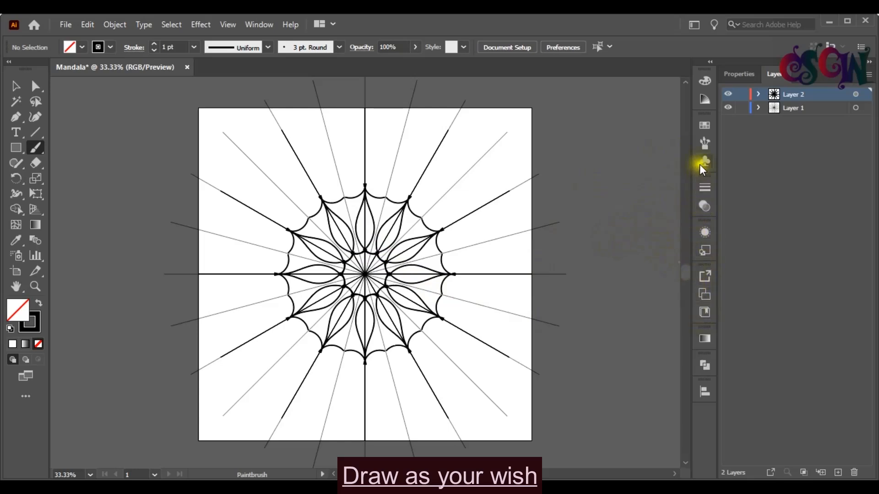
Step: Open the Borders_Decorative brush library from the Brushes panel and pull it out as its own floating panel
click(703, 145)
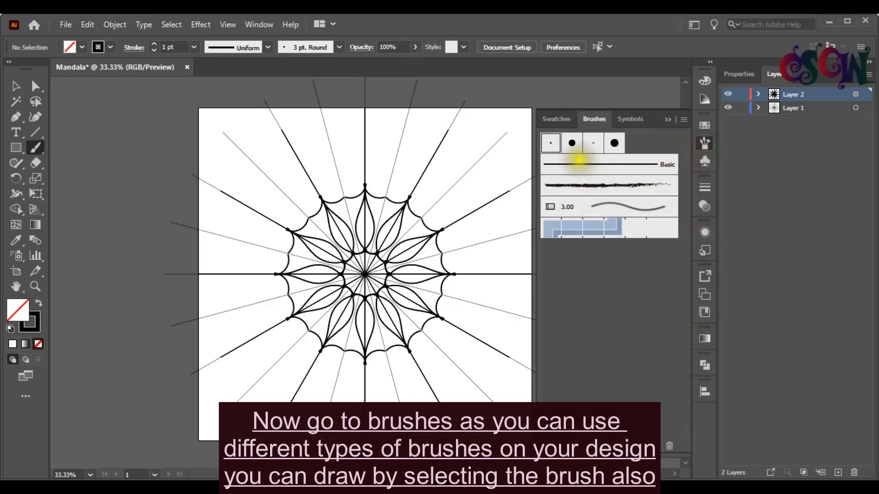
click(545, 440)
mouse_move(652, 331)
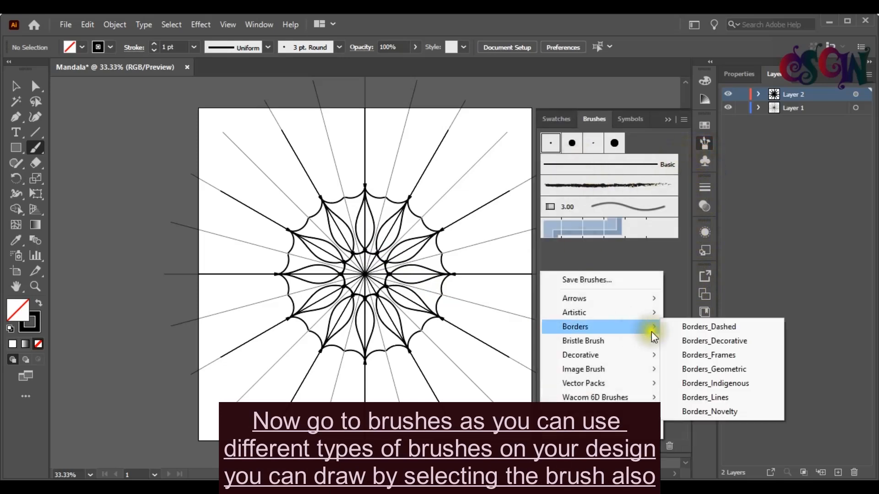
click(686, 342)
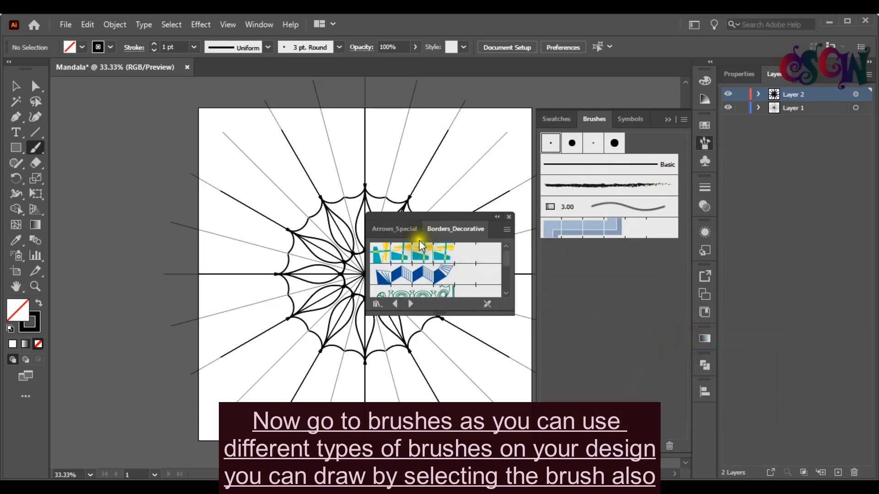
drag(429, 221, 611, 213)
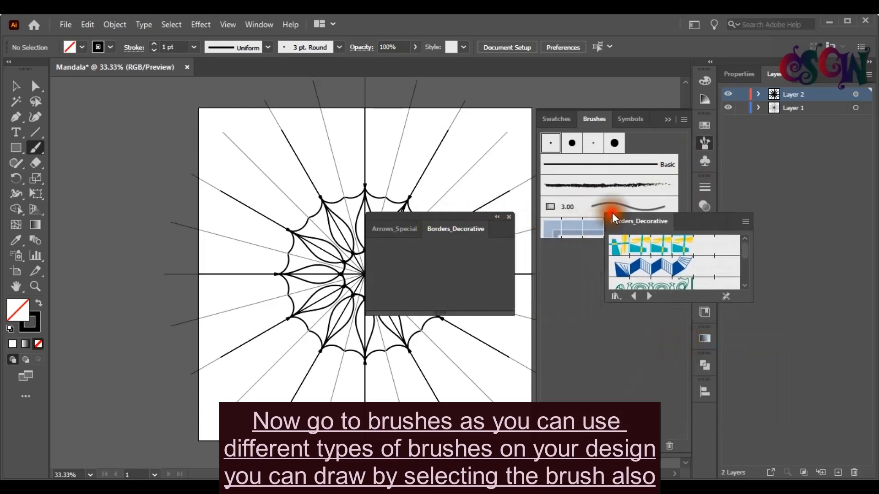
click(509, 217)
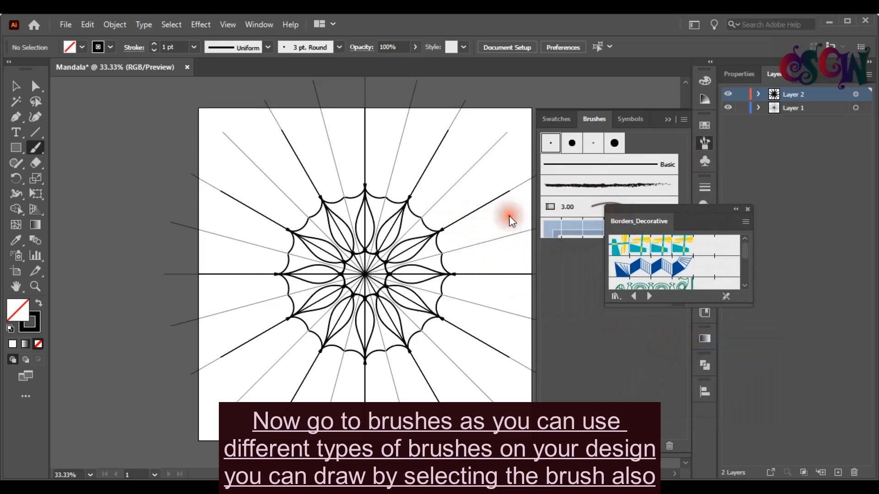
Step: Enlarge the Borders_Decorative panel and dock it beside the Brushes panel
click(666, 328)
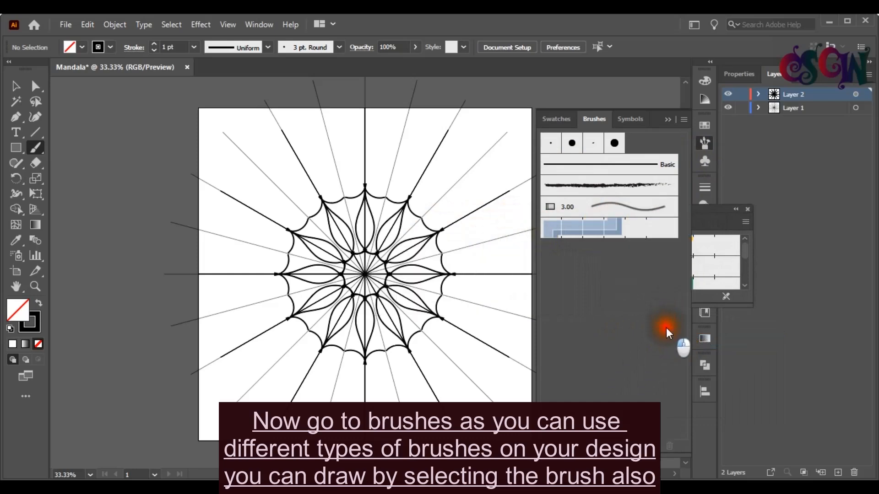
click(715, 215)
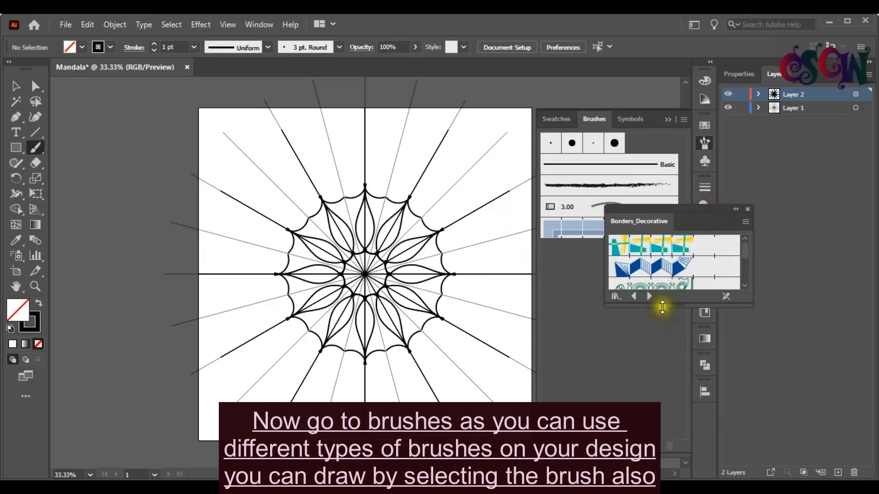
drag(662, 317, 662, 481)
mouse_move(679, 211)
mouse_down()
mouse_move(691, 115)
mouse_move(685, 69)
mouse_move(627, 112)
mouse_up()
Step: Select the short stroke near the centre and apply the Scallops brush to it
key(v)
click(372, 253)
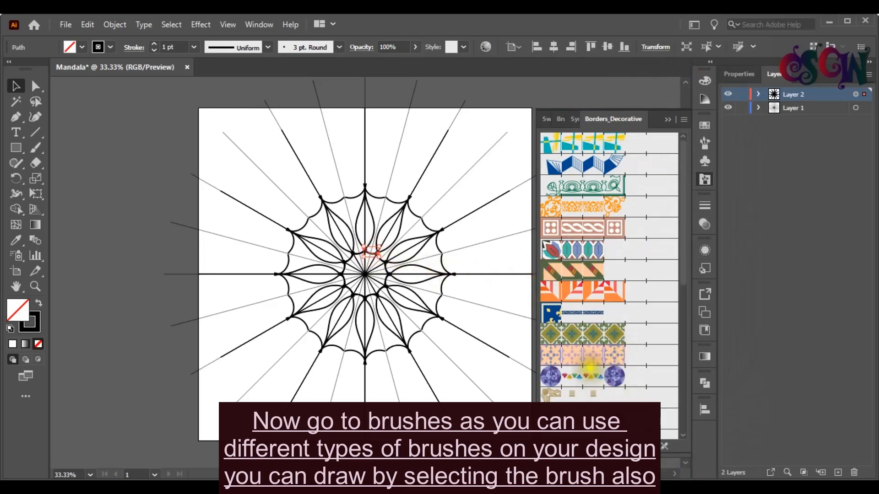
scroll(591, 370, down, 3)
scroll(589, 364, down, 3)
scroll(585, 359, down, 3)
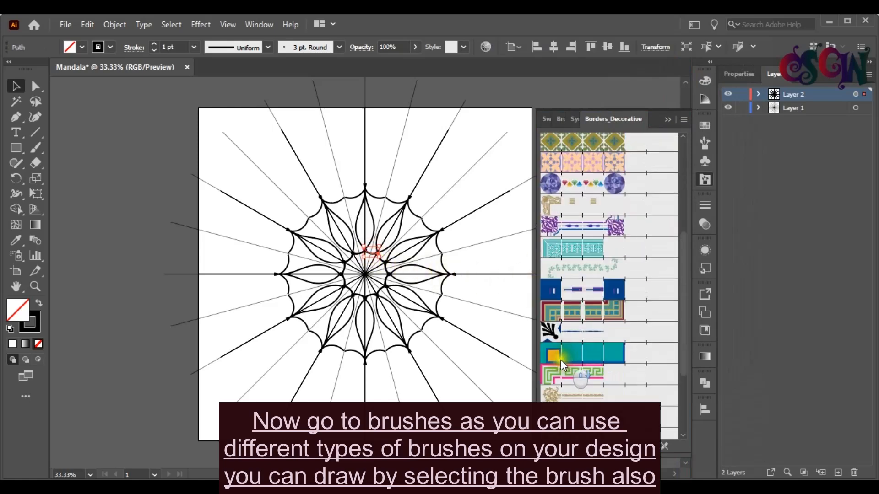
scroll(577, 369, down, 3)
click(568, 302)
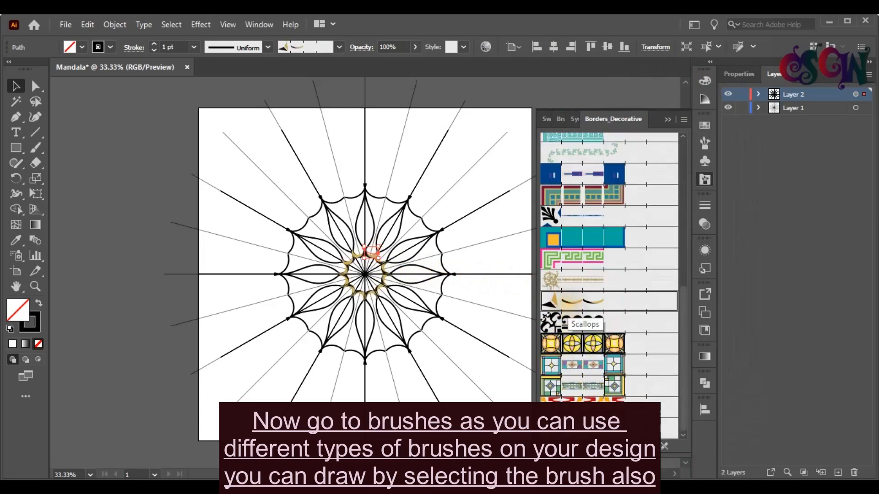
Step: Apply the Scallops brush to the top arc and to the petal outline
click(377, 196)
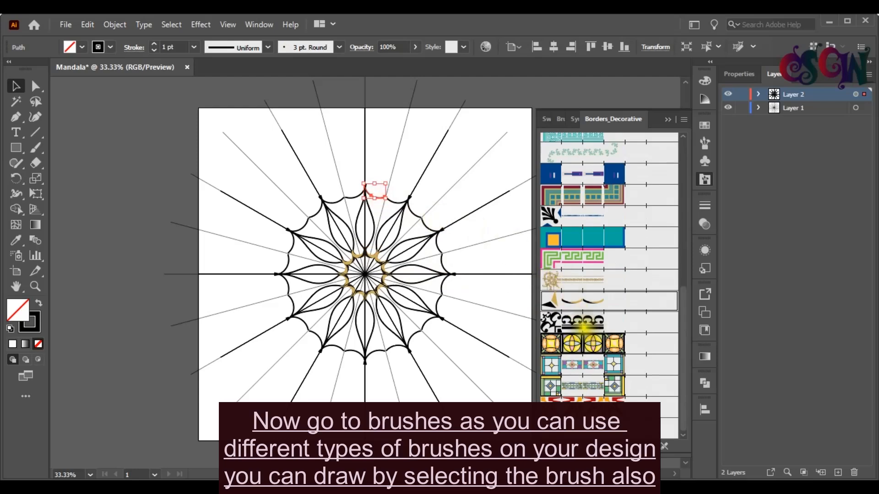
click(563, 302)
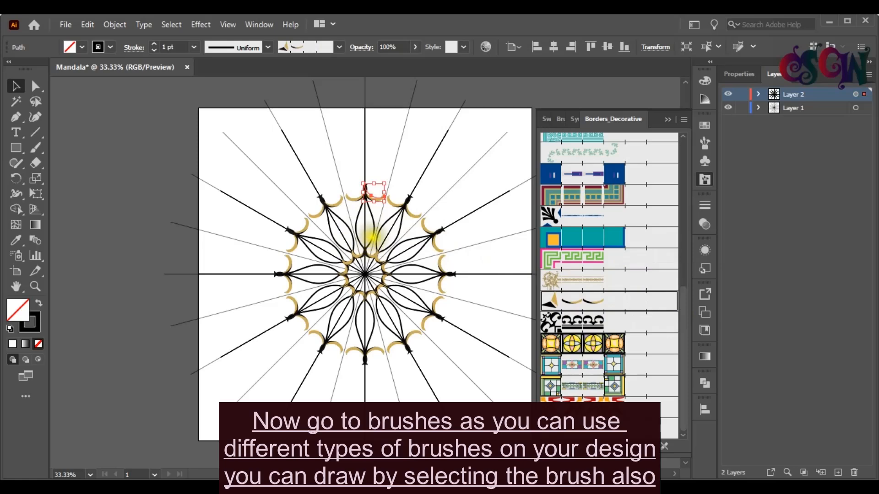
click(372, 222)
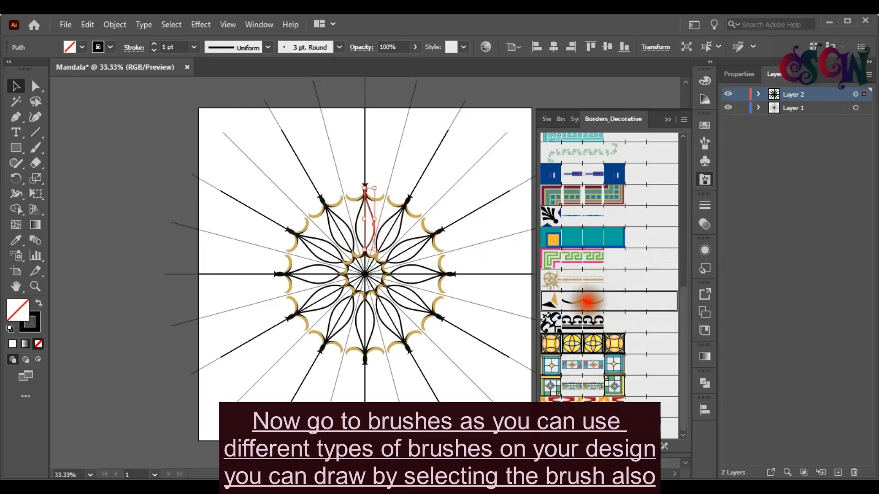
click(584, 300)
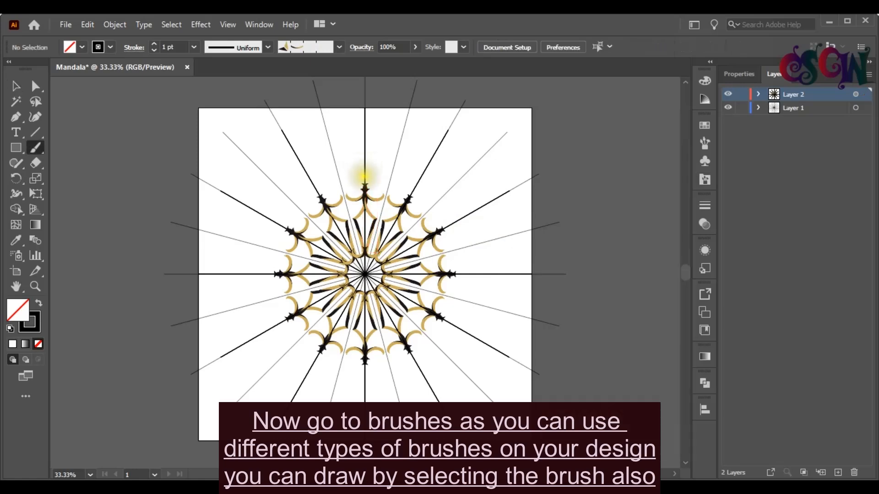
Step: Paint brush strokes at the top of the mandala to add oval motifs and curled tips repeated around the design
mouse_move(364, 179)
mouse_down()
mouse_move(373, 166)
mouse_move(361, 133)
mouse_move(365, 175)
mouse_up()
mouse_move(361, 137)
mouse_down()
mouse_move(364, 152)
mouse_move(363, 142)
mouse_move(371, 145)
mouse_up()
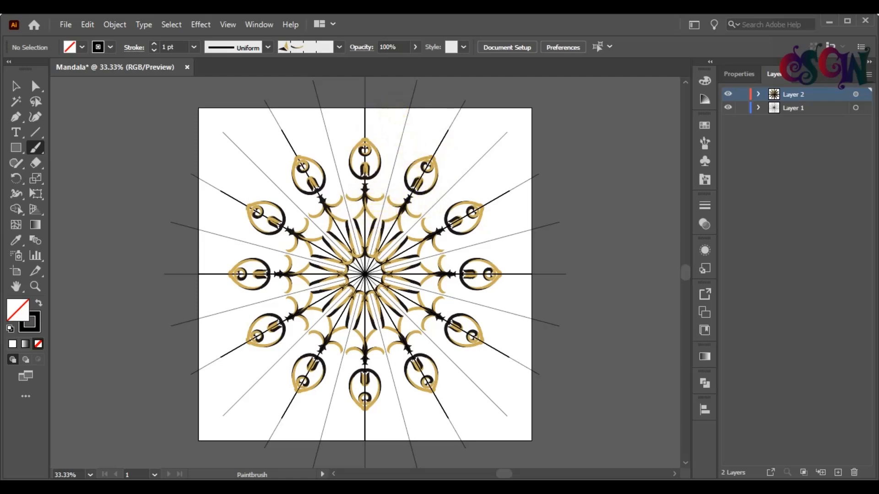
click(372, 215)
mouse_move(372, 215)
mouse_down()
mouse_move(365, 202)
mouse_move(384, 208)
mouse_move(381, 217)
mouse_up()
mouse_move(365, 138)
mouse_down()
mouse_move(359, 117)
mouse_move(349, 127)
mouse_move(356, 132)
mouse_move(379, 128)
mouse_up()
Step: Paint more brush strokes near the centre and at the top tip to add further repeated detail
scroll(366, 245, down, 1)
drag(369, 248, 363, 254)
scroll(364, 206, up, 3)
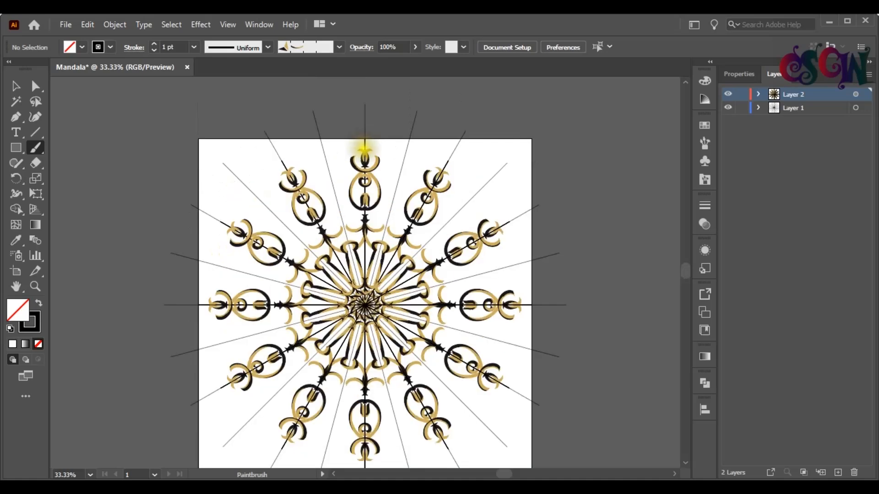
drag(364, 147, 374, 143)
Step: Hide Layer 1 with the radial guides and expand Layer 2 to list its paths
click(729, 108)
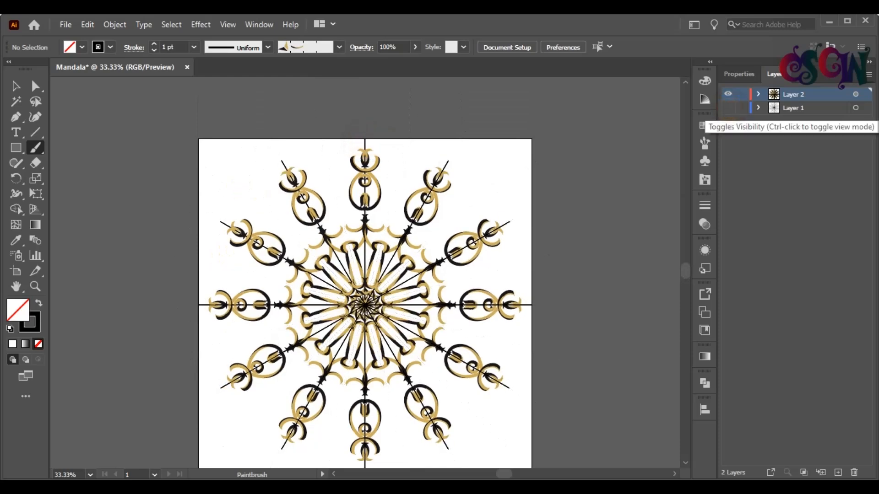
click(758, 95)
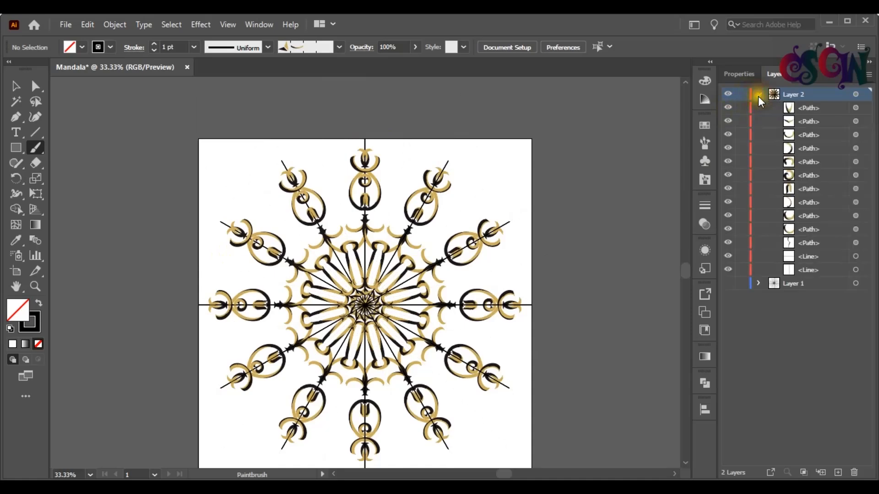
Step: Toggle the visibility of the two Line objects inside Layer 2
click(728, 270)
click(727, 255)
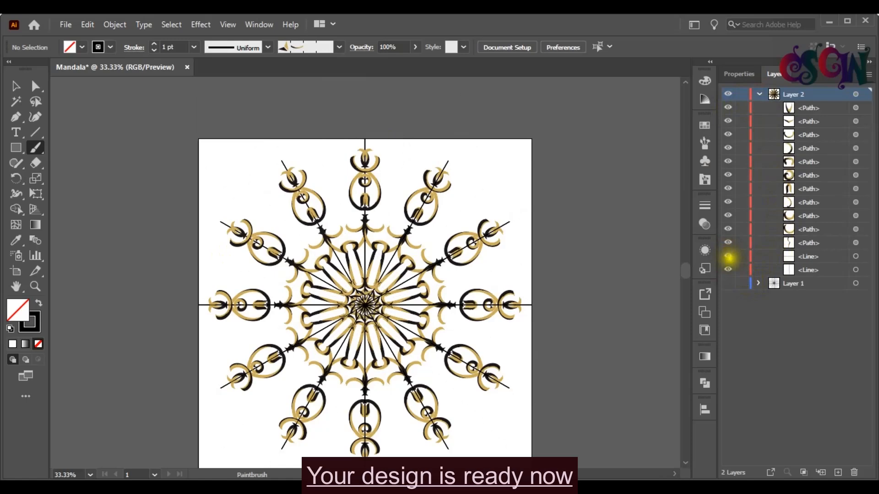
click(727, 257)
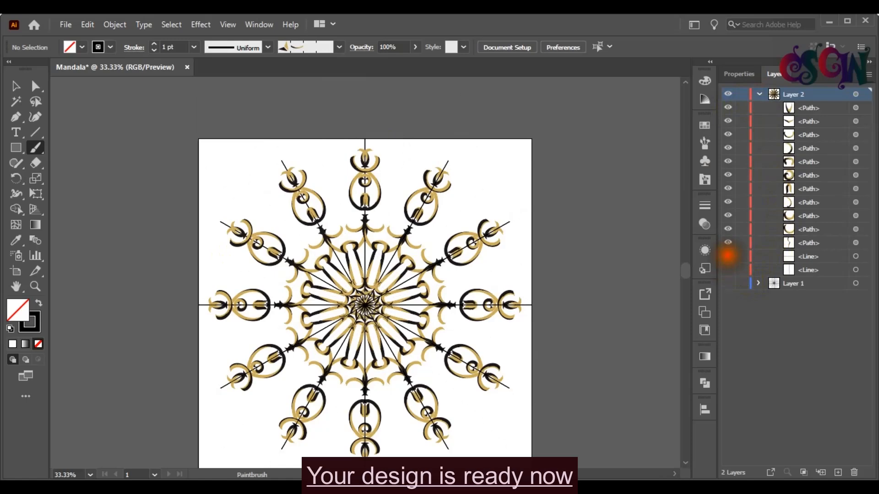